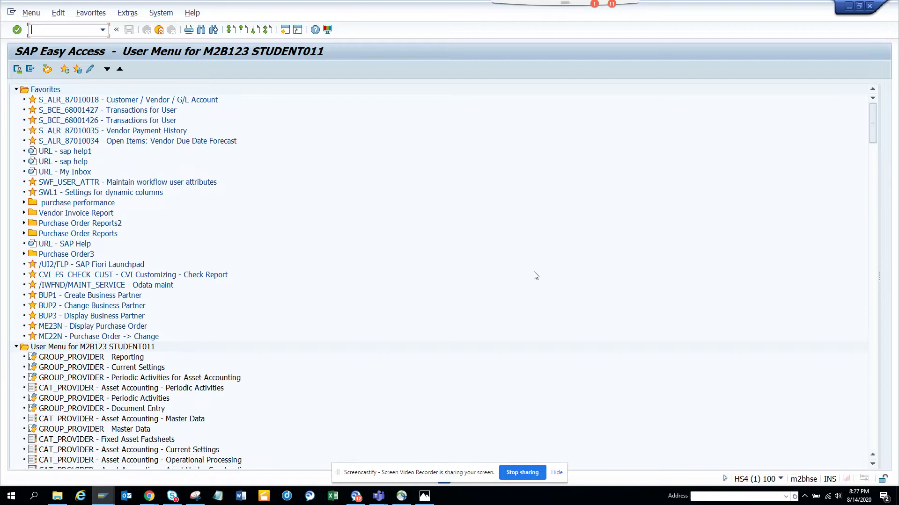
Display the definition of table CDPOS in the ABAP Dictionary using transaction se11
{"action": "type", "text": "se11"}
{"action": "key", "text": "Return"}
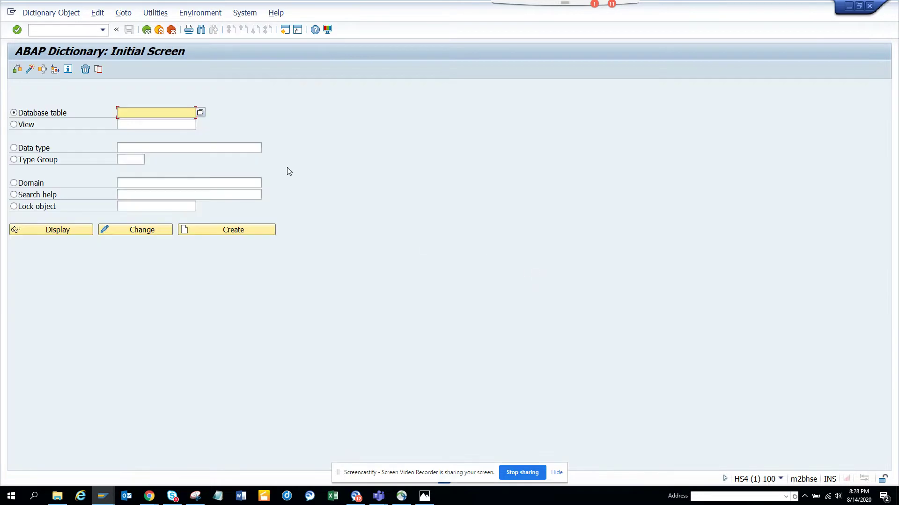
{"action": "type", "text": "cdpos"}
{"action": "left_click", "coordinate": [82, 230]}
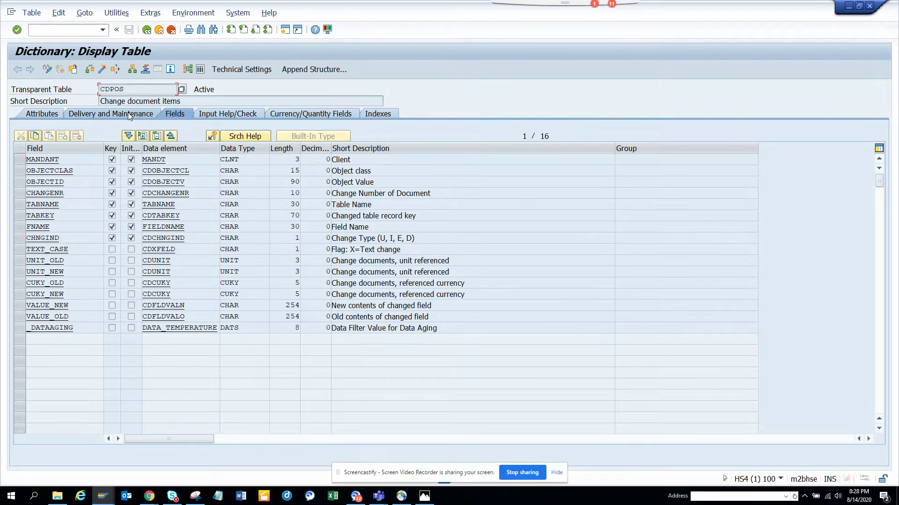
Examine the delivery class of table CDPOS and return to the SAP Easy Access menu
{"action": "left_click", "coordinate": [128, 113]}
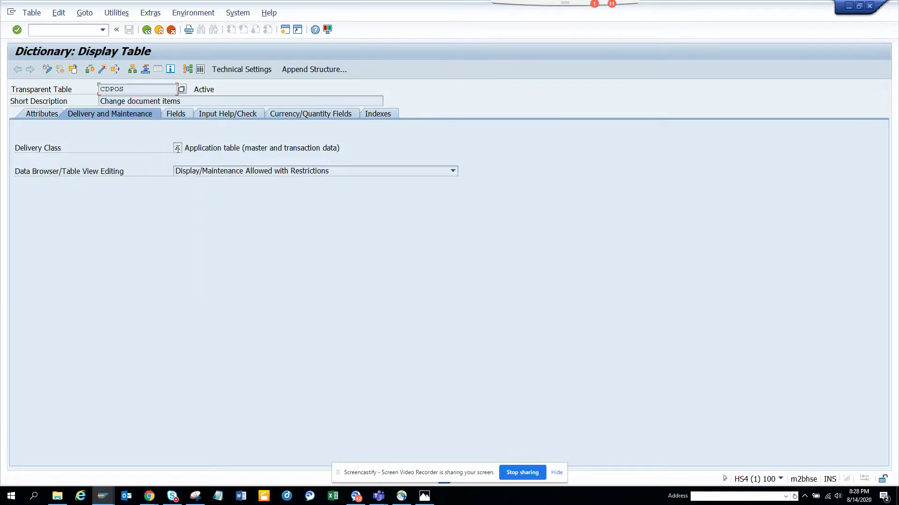
{"action": "left_click", "coordinate": [176, 148]}
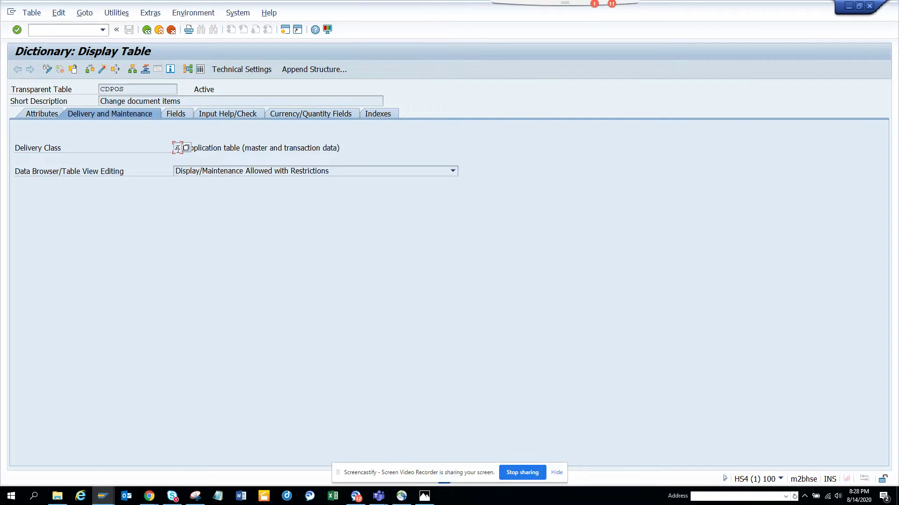
{"action": "left_click", "coordinate": [147, 30]}
{"action": "left_click", "coordinate": [147, 30]}
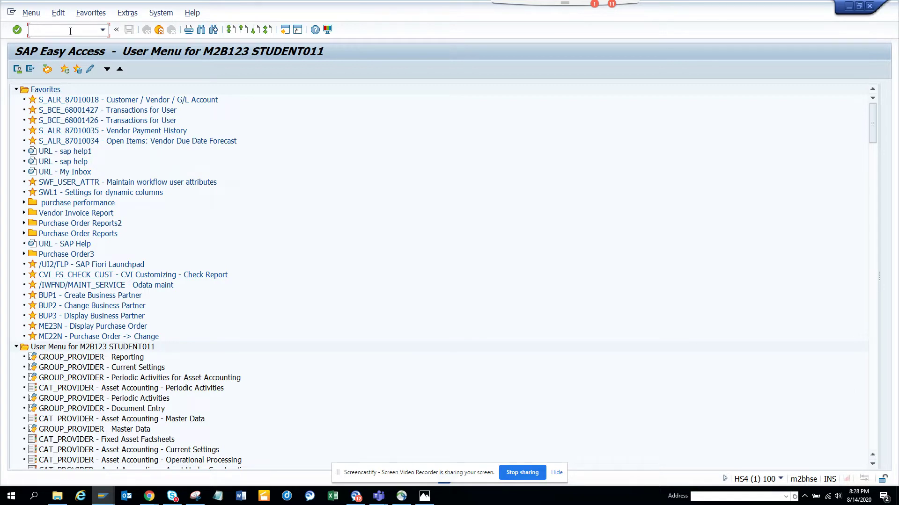
Start transaction sqvi and begin creating a QuickView named ZGET_CHANGE_DO
{"action": "type", "text": "sqvi"}
{"action": "key", "text": "Return"}
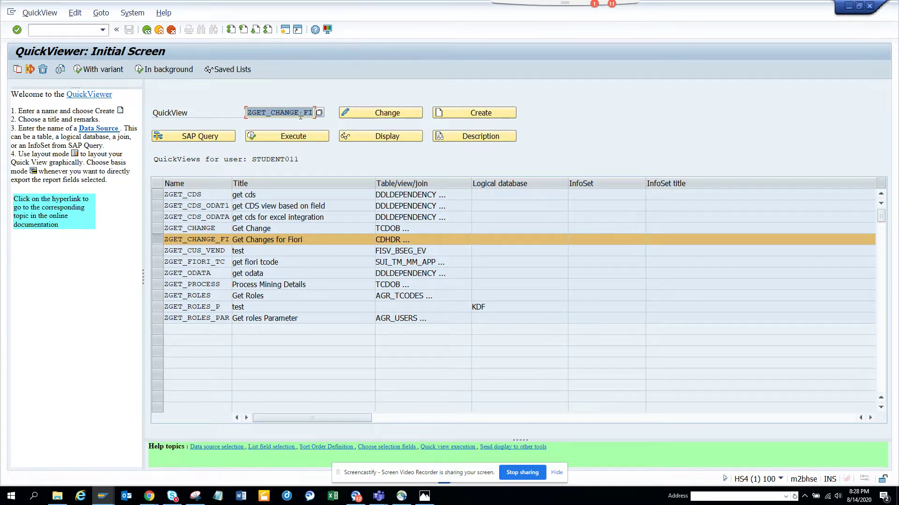
{"action": "left_click_drag", "start_coordinate": [300, 115], "coordinate": [329, 114]}
{"action": "type", "text": "_do"}
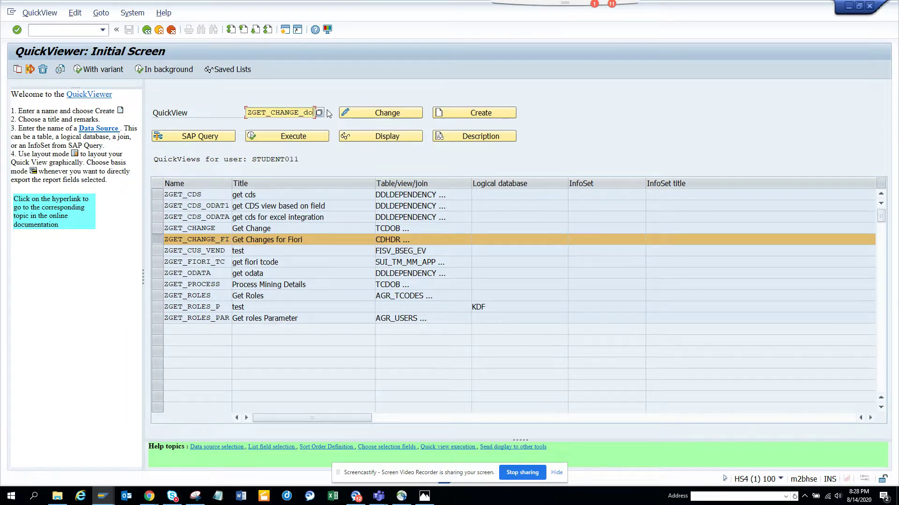
{"action": "left_click", "coordinate": [463, 112]}
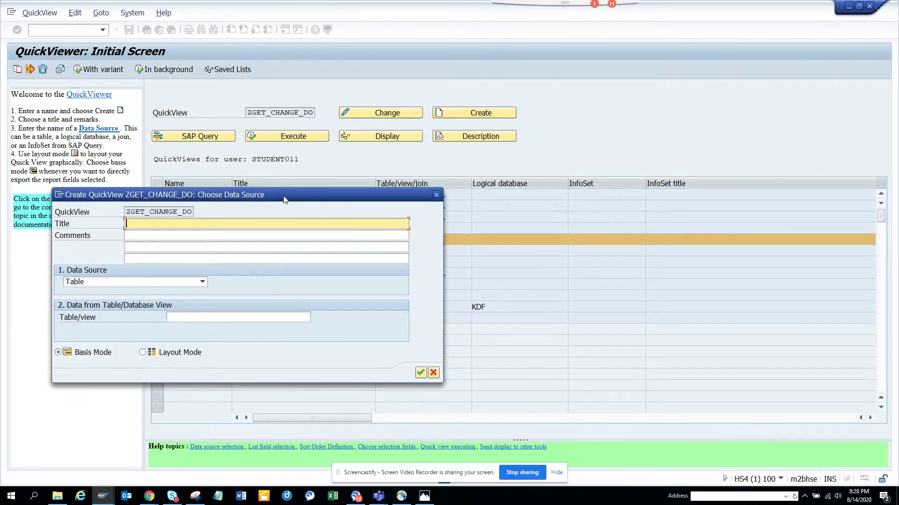
Title the QuickView "Get Change History" and use a table join in basis mode as its data source
{"action": "type", "text": "Get Change History"}
{"action": "left_click", "coordinate": [202, 281]}
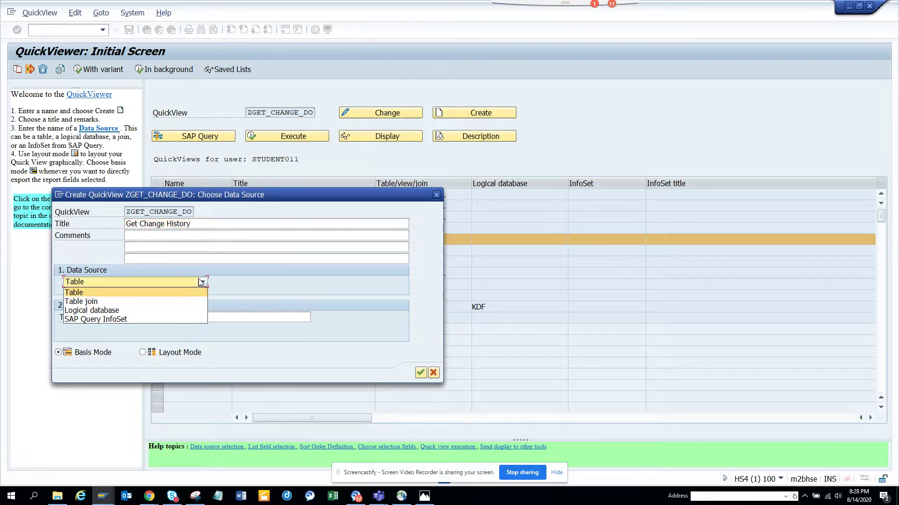
{"action": "left_click", "coordinate": [169, 301]}
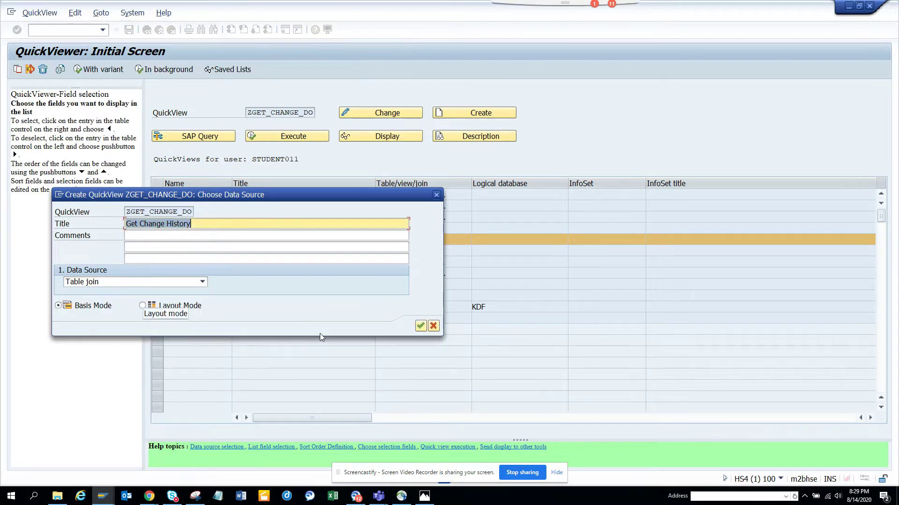
{"action": "left_click", "coordinate": [420, 326]}
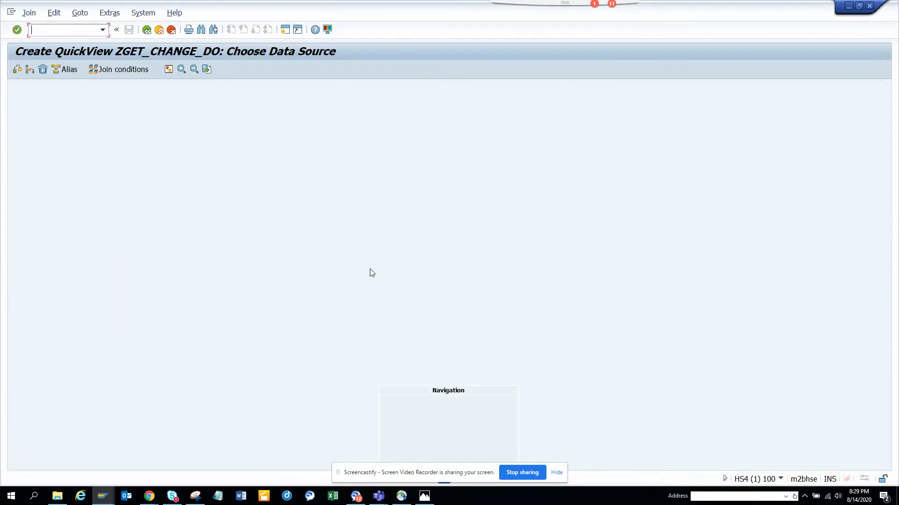
Add the tables TCDOB, CDHDR and CDPOS to the join
{"action": "left_click", "coordinate": [28, 71]}
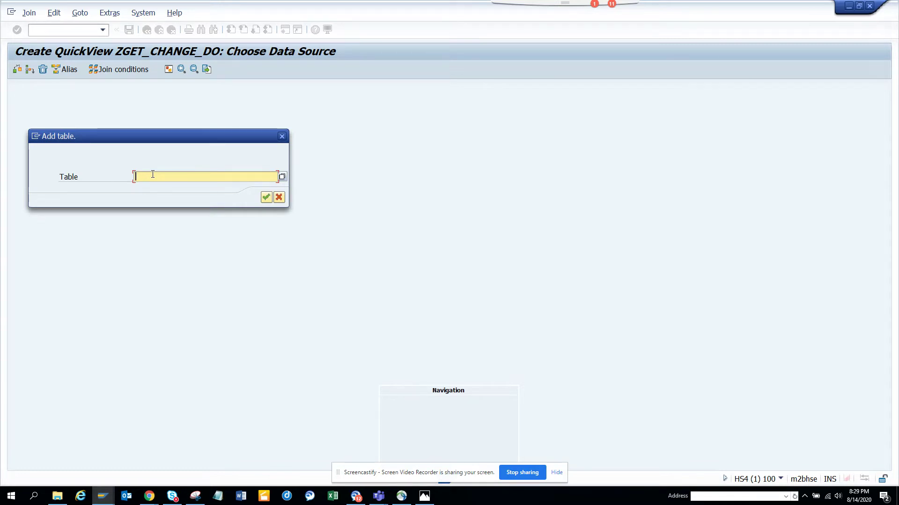
{"action": "type", "text": "tcdob"}
{"action": "key", "text": "Return"}
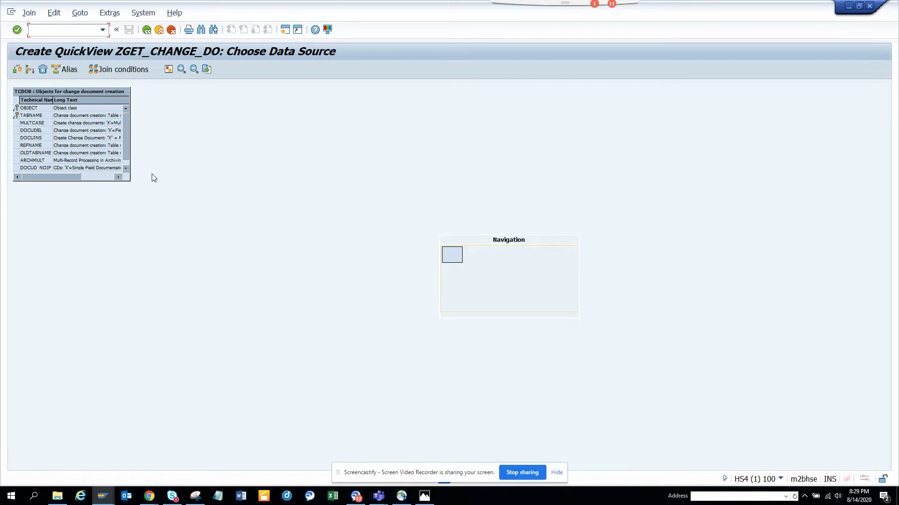
{"action": "left_click", "coordinate": [30, 71]}
{"action": "type", "text": "cdhdr"}
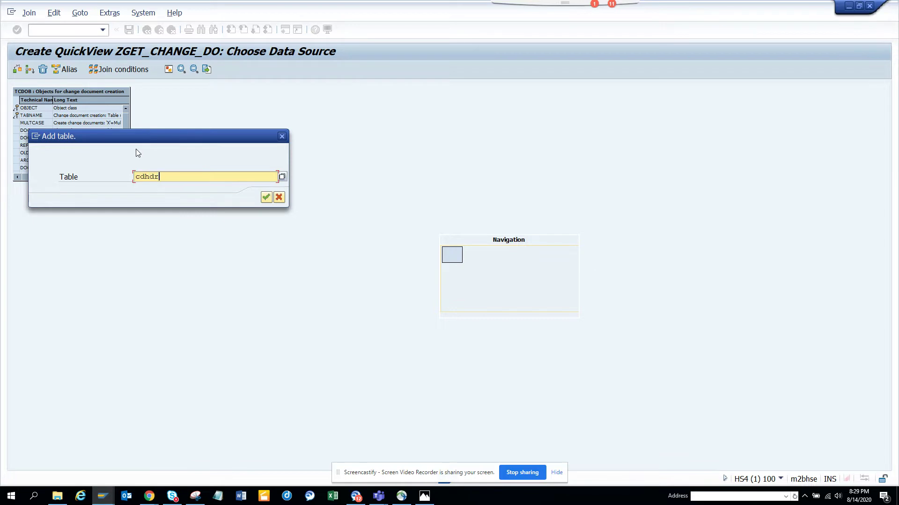
{"action": "key", "text": "Return"}
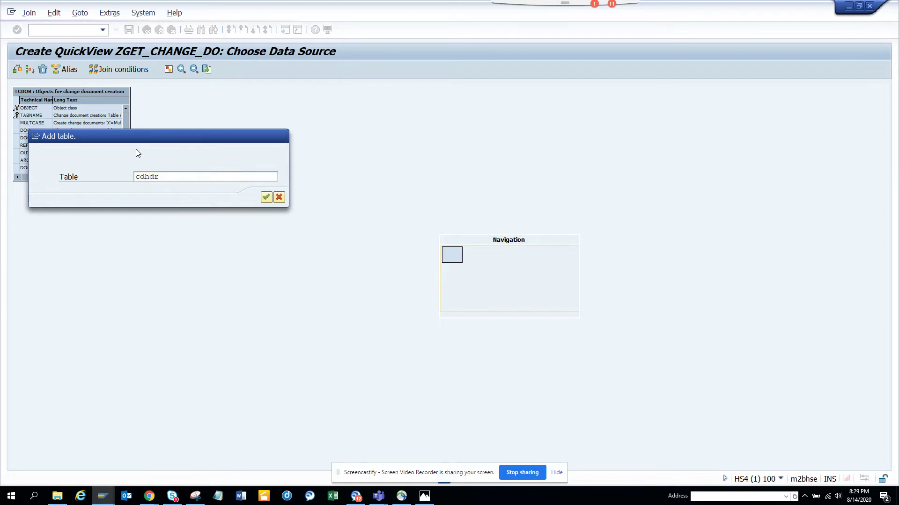
{"action": "left_click", "coordinate": [30, 69]}
{"action": "type", "text": "cdpos"}
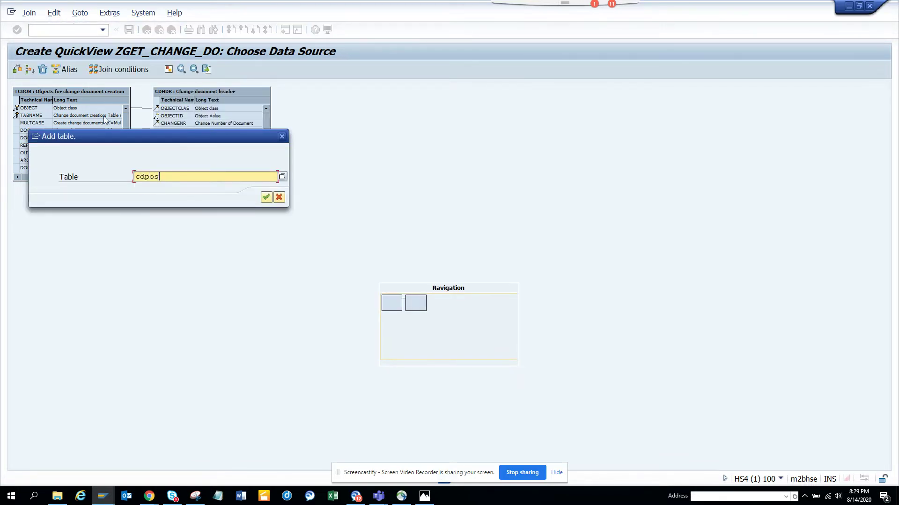
{"action": "key", "text": "Return"}
Consult the reference join diagram in Capture3.PNG and add the tables DD03L and DD04T to the join
{"action": "key", "text": "alt+Tab"}
{"action": "key", "text": "Tab"}
{"action": "key", "text": "Tab"}
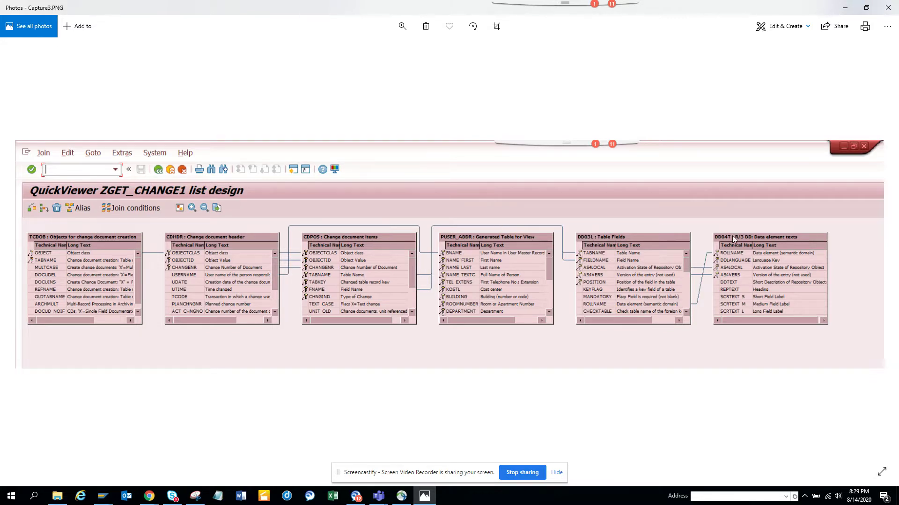
{"action": "key", "text": "alt+Tab"}
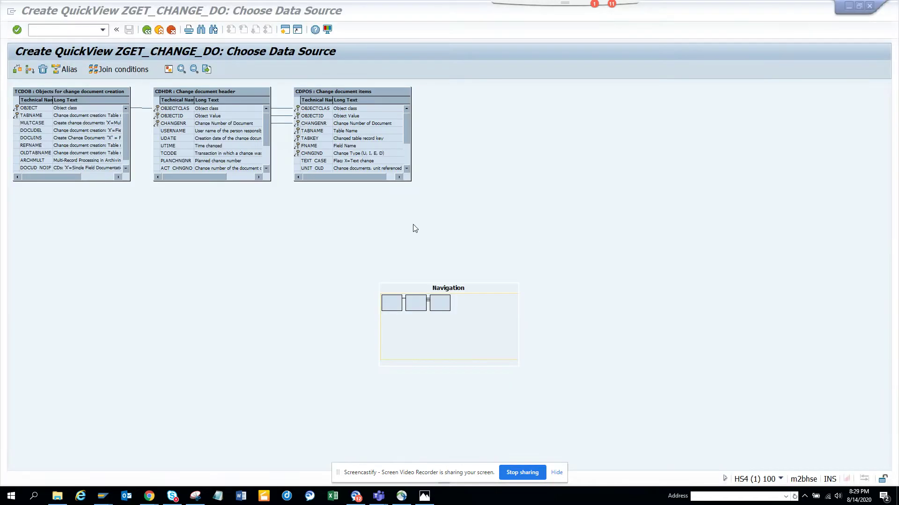
{"action": "left_click", "coordinate": [23, 69]}
{"action": "type", "text": "dd03"}
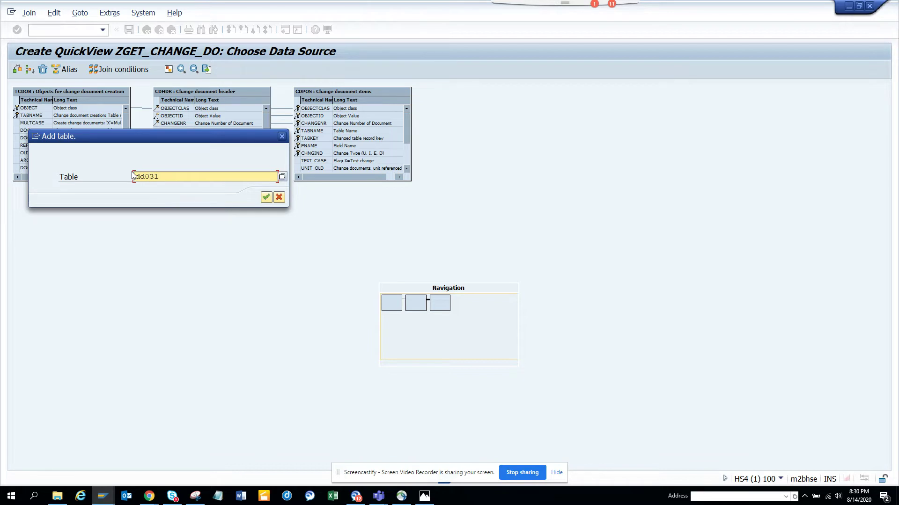
{"action": "type", "text": "l"}
{"action": "key", "text": "Return"}
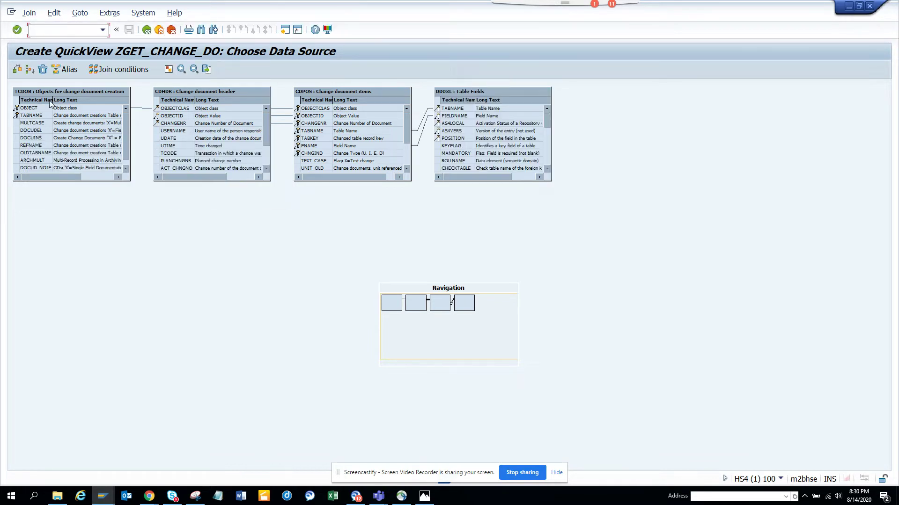
{"action": "left_click", "coordinate": [34, 71]}
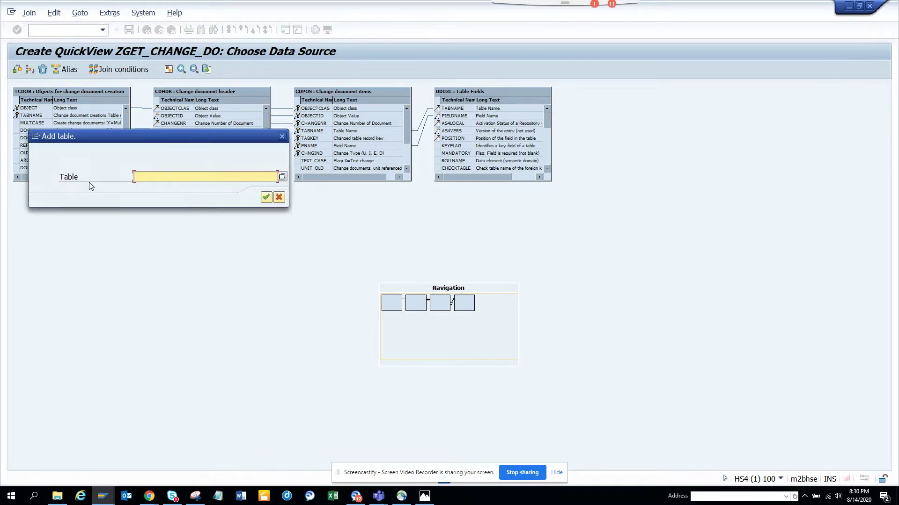
{"action": "type", "text": "dd04t"}
{"action": "key", "text": "Return"}
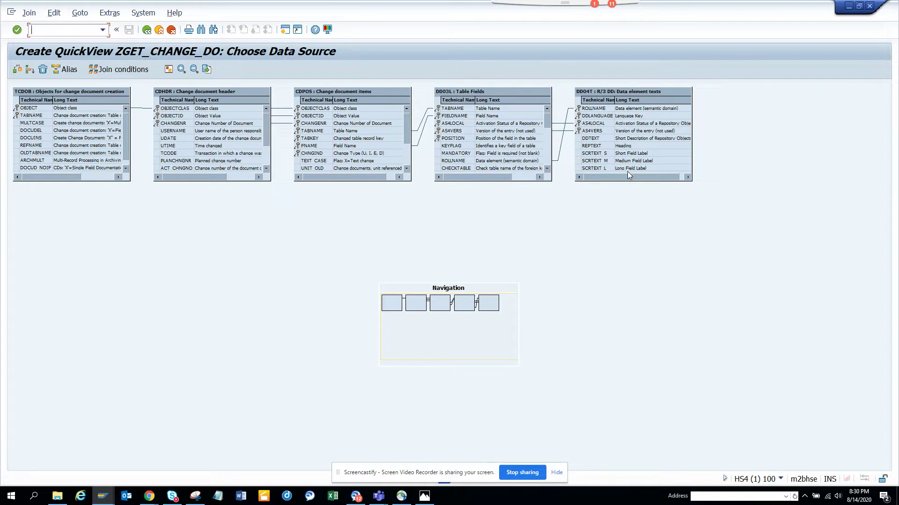
Compare the join's table links with the diagram in Capture3.PNG and return from the join to the QuickView definition
{"action": "key", "text": "alt+Tab"}
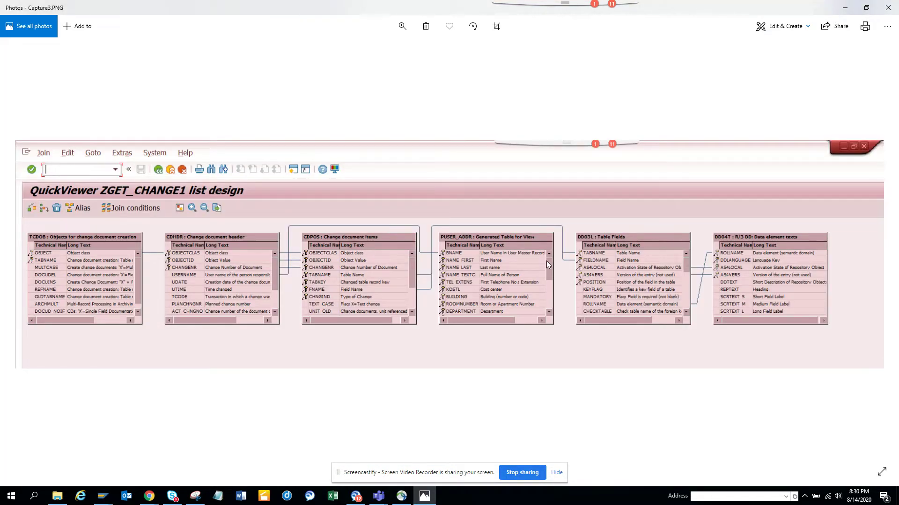
{"action": "key", "text": "alt+Tab"}
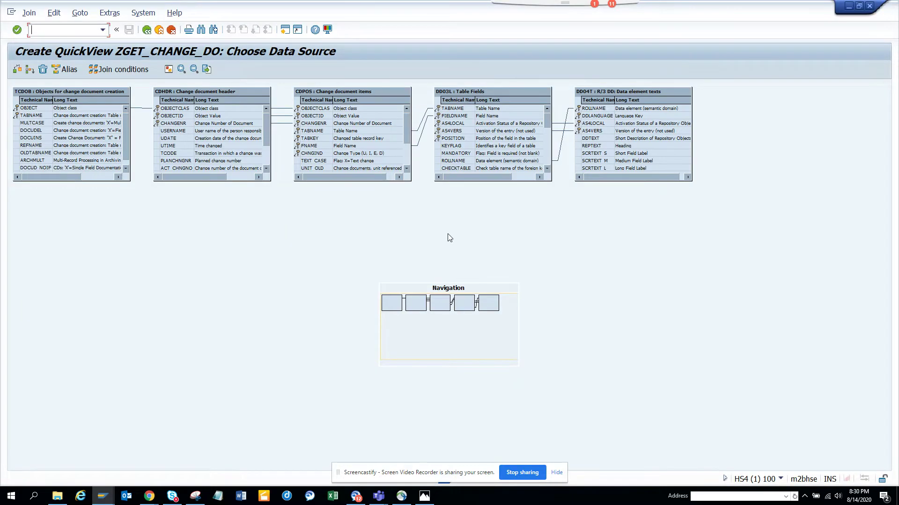
{"action": "key", "text": "alt+Tab"}
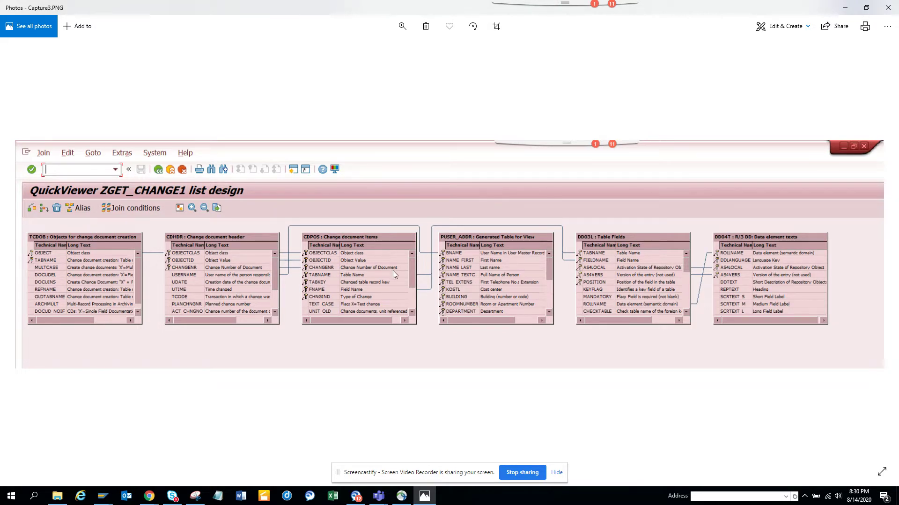
{"action": "key", "text": "alt+Tab"}
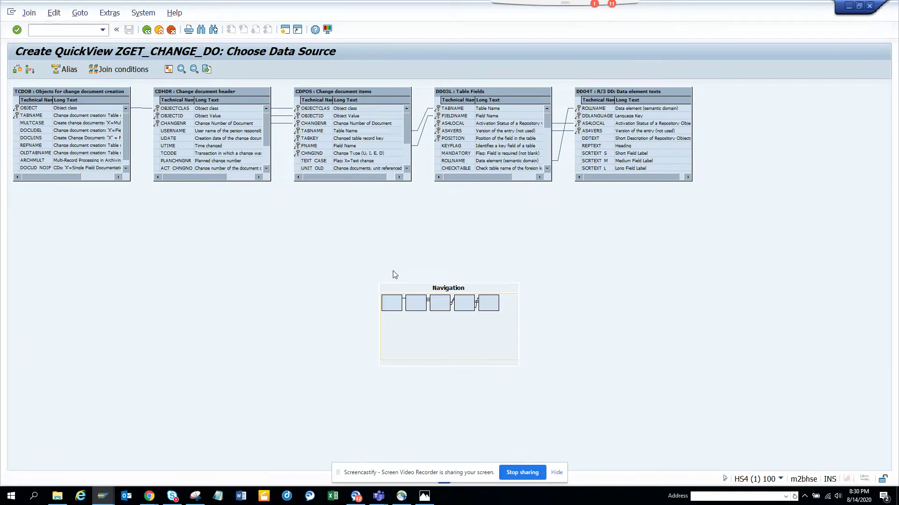
{"action": "key", "text": "alt+Tab"}
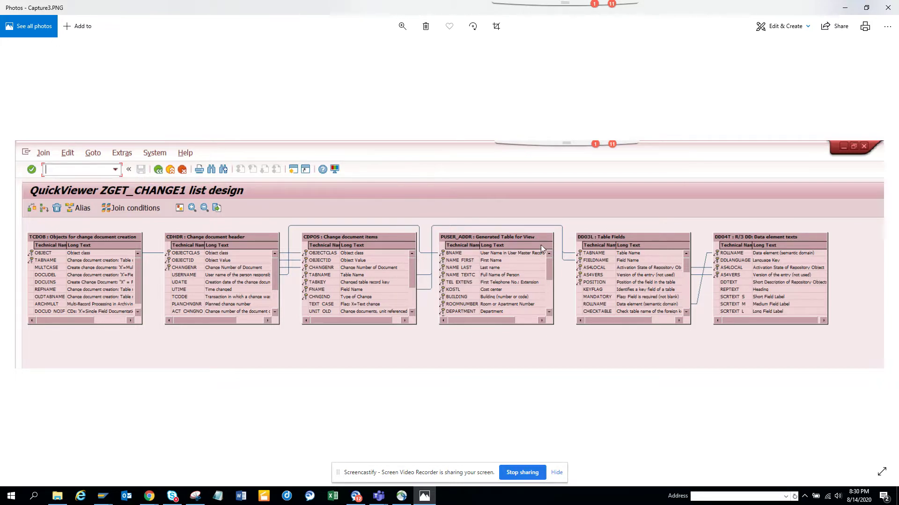
{"action": "key", "text": "alt+Tab"}
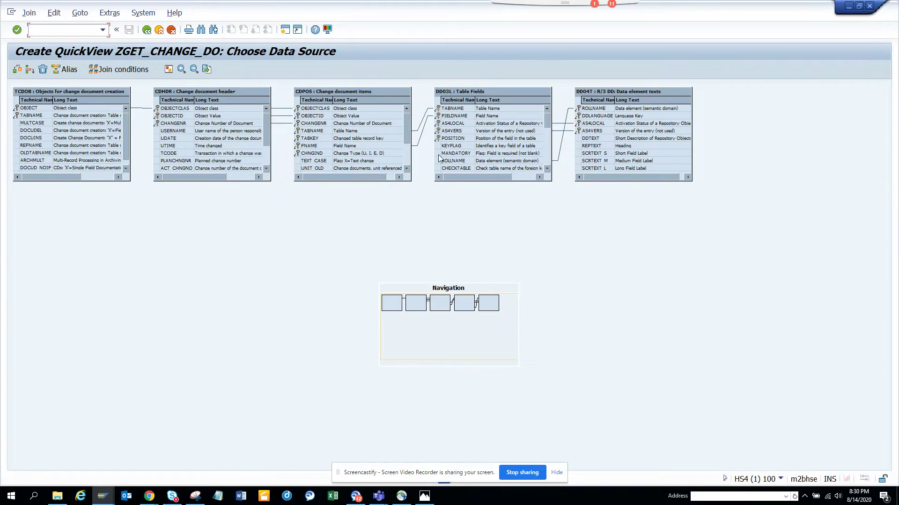
{"action": "key", "text": "alt+Tab"}
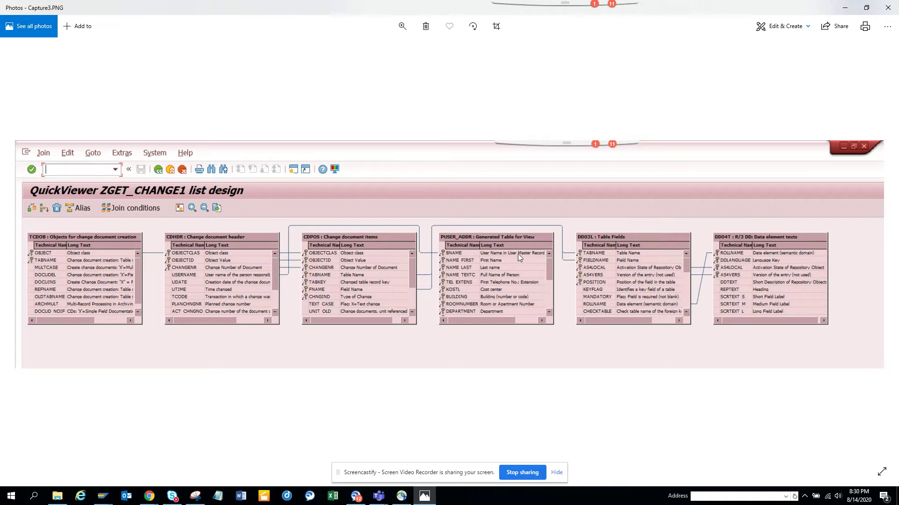
{"action": "key", "text": "alt+Tab"}
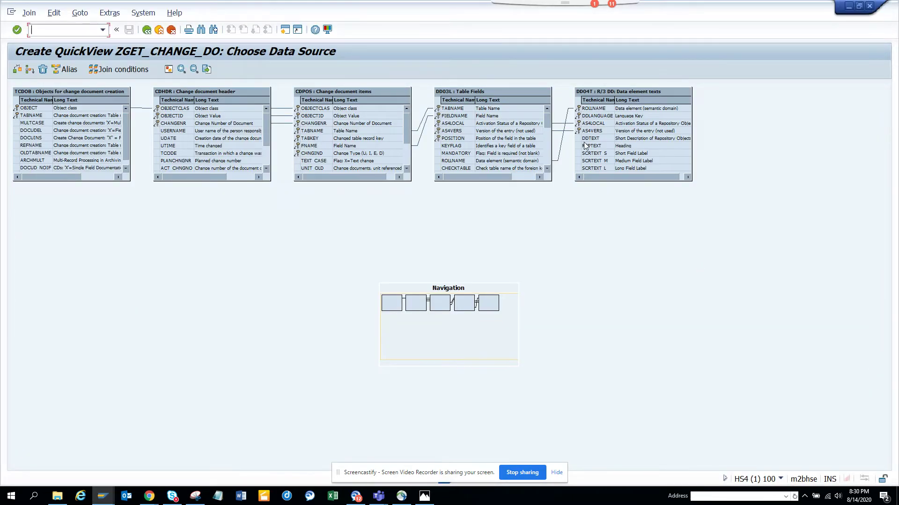
{"action": "key", "text": "alt+Tab"}
{"action": "left_click", "coordinate": [147, 29]}
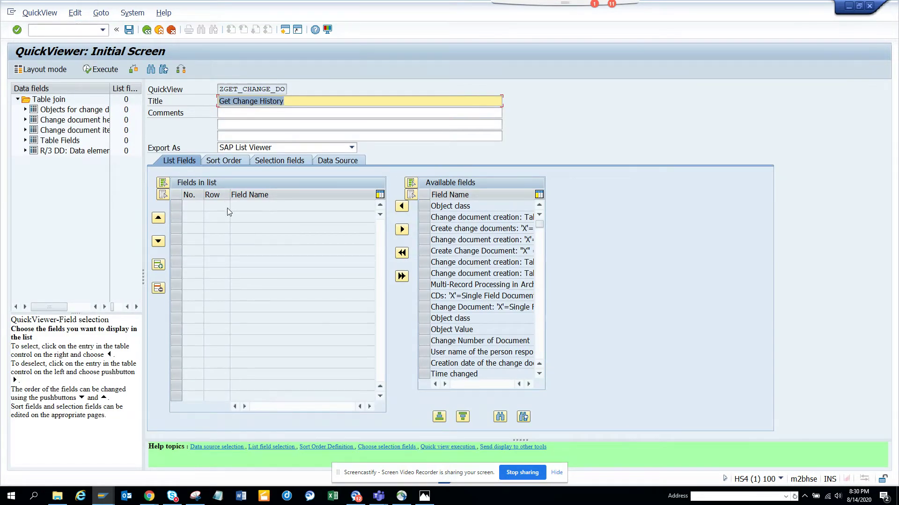
Consult the field list in Capture4.PNG from the 1getchange folder and show the selection fields of the QuickView
{"action": "key", "text": "alt+Tab"}
{"action": "key", "text": "alt+Tab"}
{"action": "key", "text": "alt+Tab"}
{"action": "key", "text": "alt+Tab"}
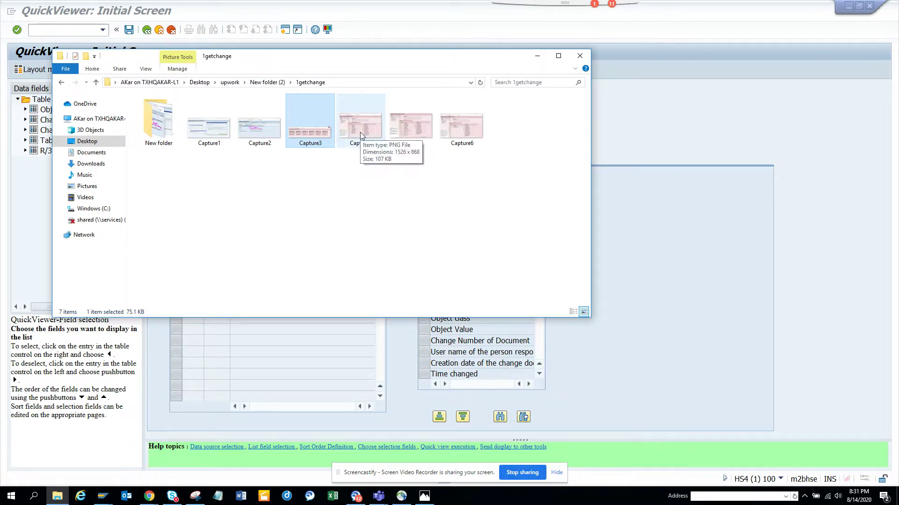
{"action": "double_click", "coordinate": [361, 132]}
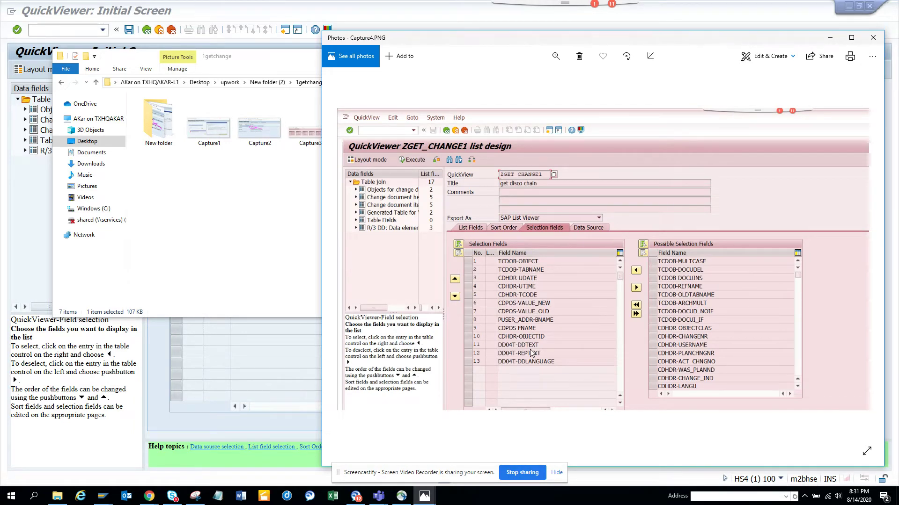
{"action": "key", "text": "alt+Tab"}
{"action": "key", "text": "Tab"}
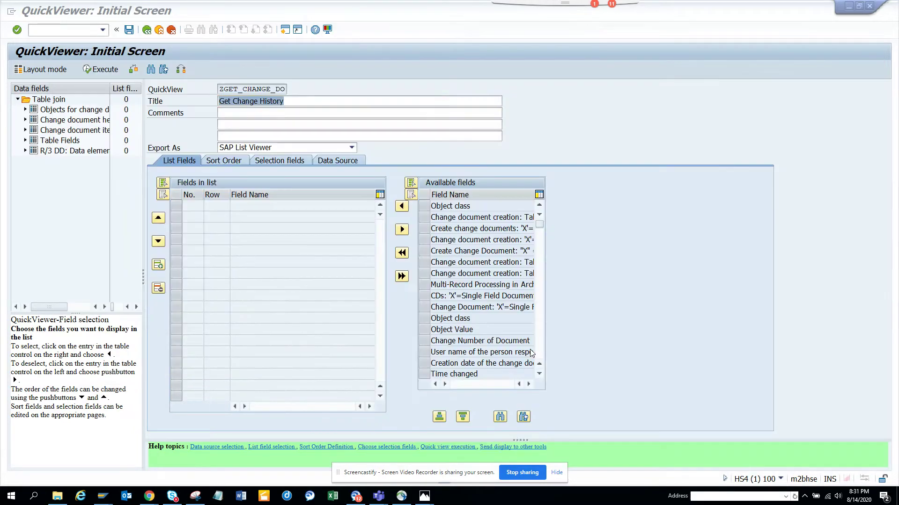
{"action": "left_click", "coordinate": [283, 163]}
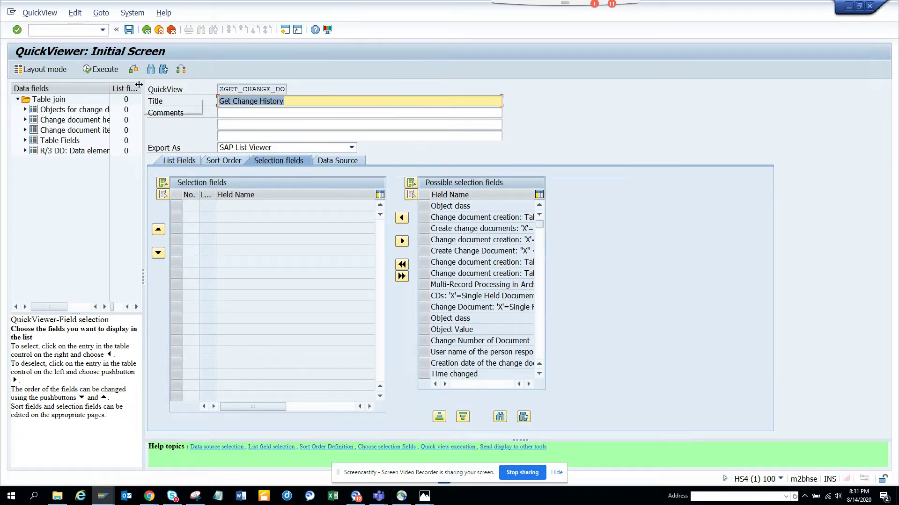
Display the fields by technical name and add TCDOB-OBJECT and TCDOB-TABNAME to the selection fields
{"action": "left_click", "coordinate": [184, 72]}
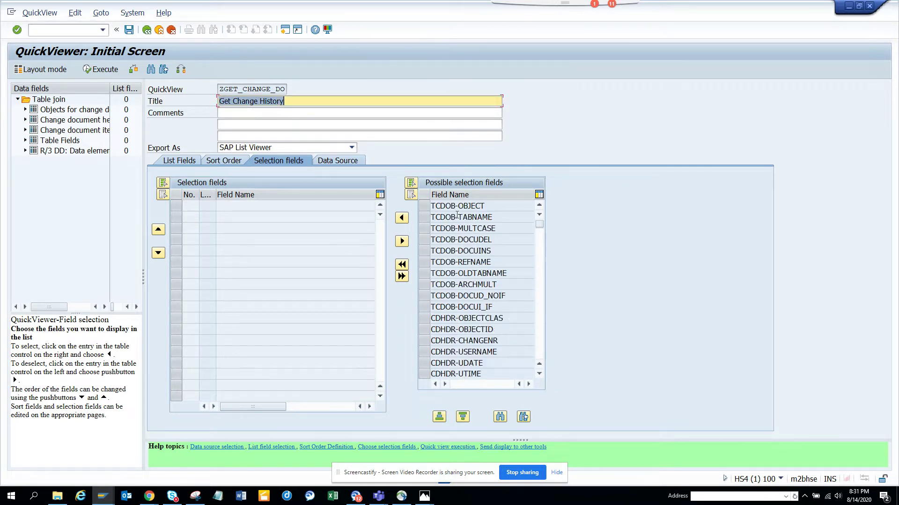
{"action": "left_click", "coordinate": [423, 206]}
{"action": "left_click", "coordinate": [425, 219], "text": "shift"}
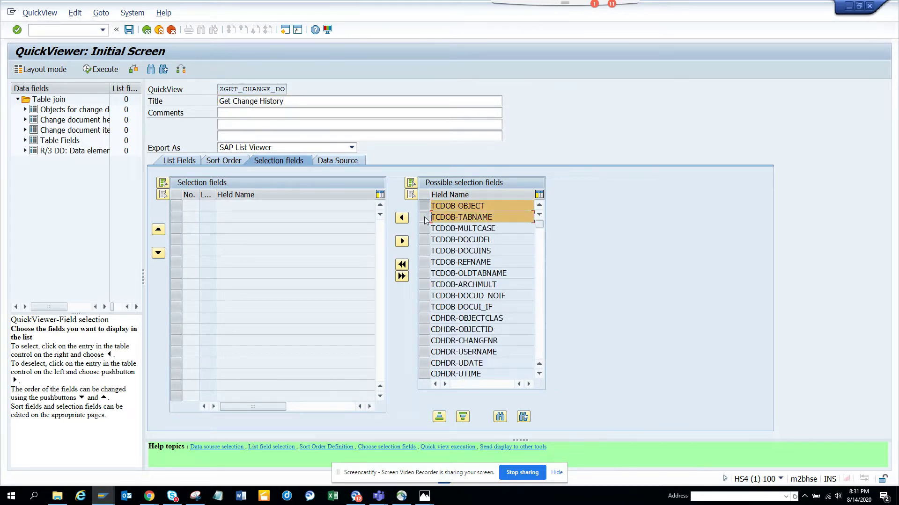
{"action": "left_click", "coordinate": [402, 218]}
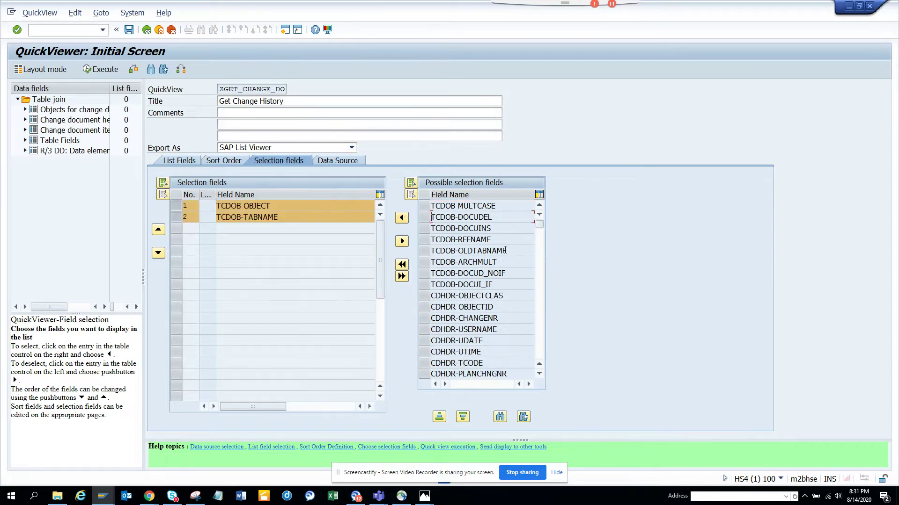
Consult the field list in Capture4.PNG and add CDHDR-UDATE, CDHDR-UTIME and CDHDR-TCODE to the selection fields
{"action": "key", "text": "alt+Tab"}
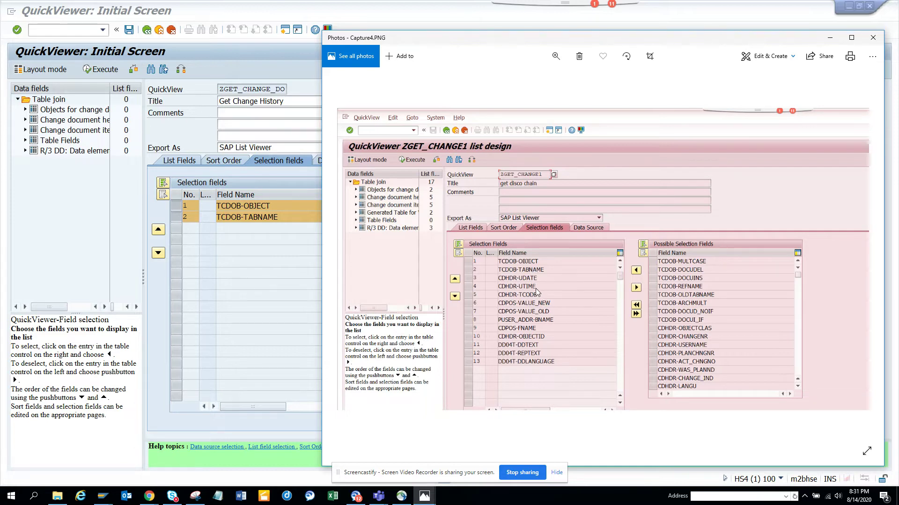
{"action": "key", "text": "alt+Tab"}
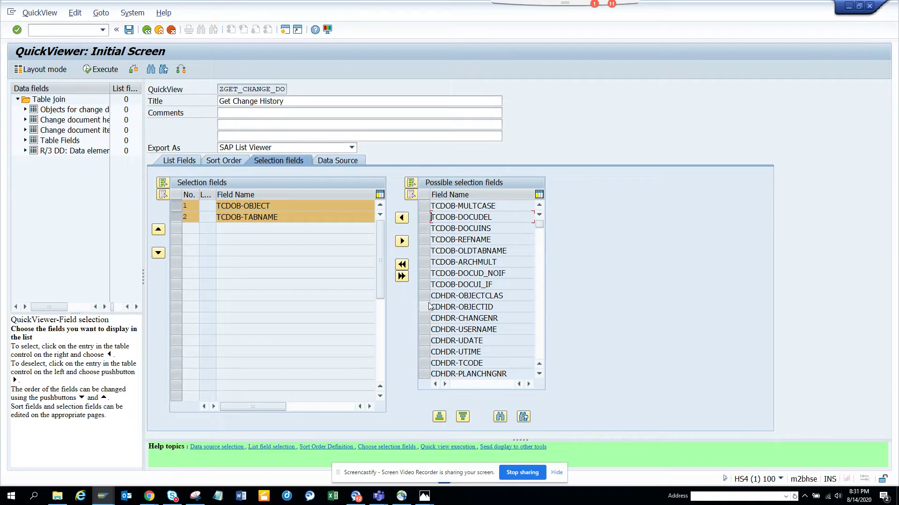
{"action": "left_click", "coordinate": [426, 342]}
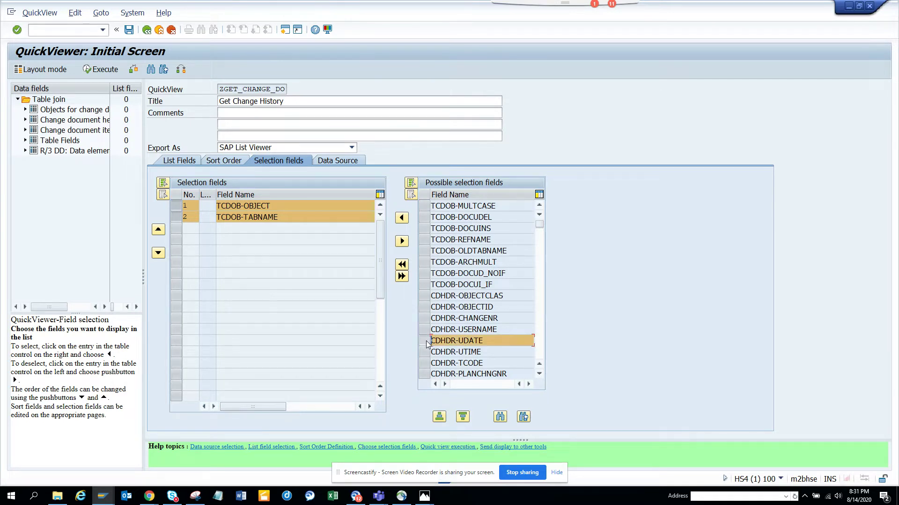
{"action": "left_click", "coordinate": [425, 354]}
{"action": "left_click", "coordinate": [424, 364]}
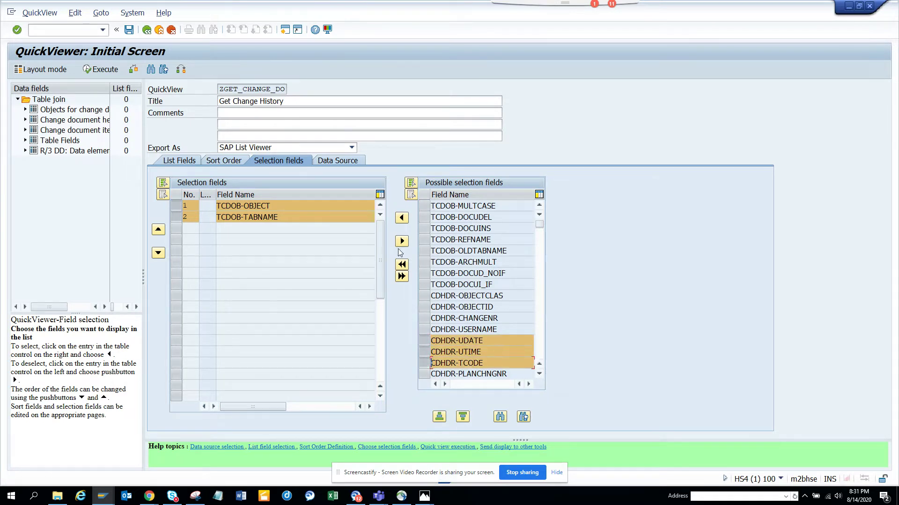
{"action": "left_click", "coordinate": [401, 217]}
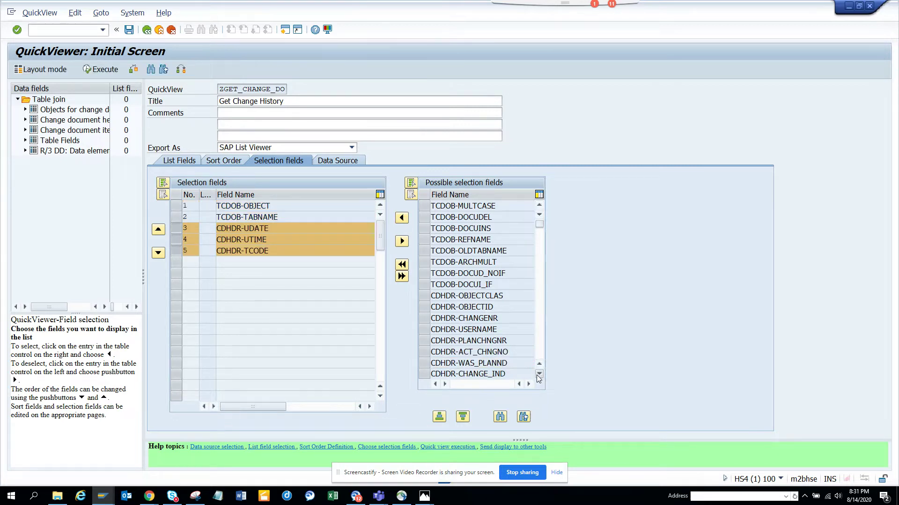
Check Capture4.PNG for the next fields and add CDPOS-VALUE_NEW and CDPOS-VALUE_OLD to the selection fields
{"action": "left_click", "coordinate": [538, 374]}
{"action": "left_click", "coordinate": [539, 374]}
{"action": "left_click", "coordinate": [539, 374]}
{"action": "key", "text": "alt+Tab"}
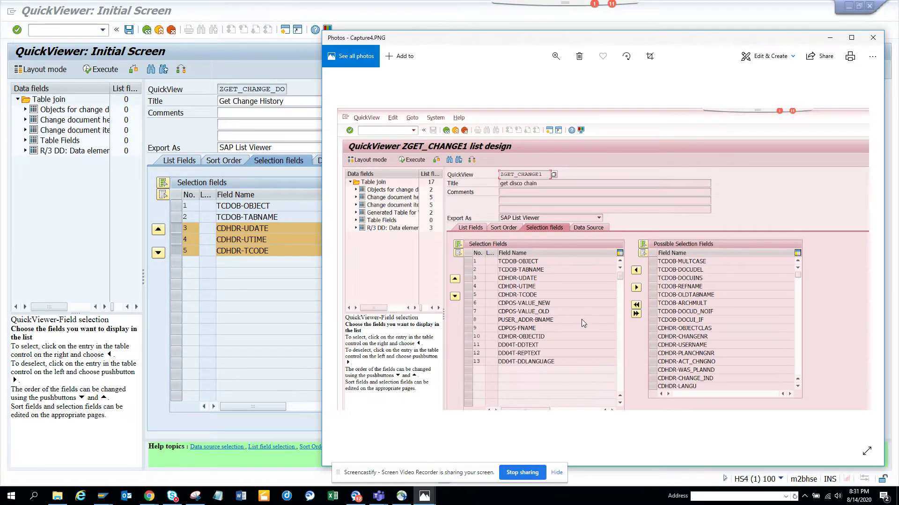
{"action": "key", "text": "alt+Tab"}
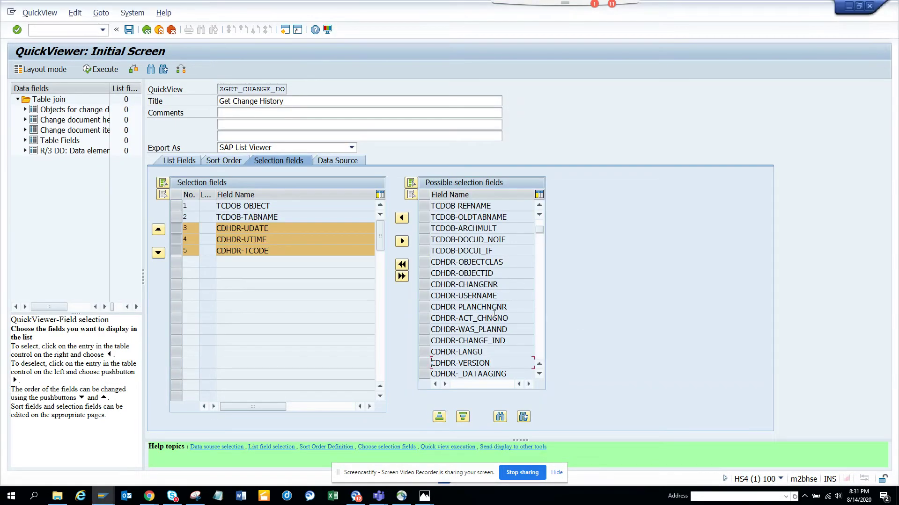
{"action": "left_click", "coordinate": [541, 374]}
{"action": "left_click", "coordinate": [540, 375]}
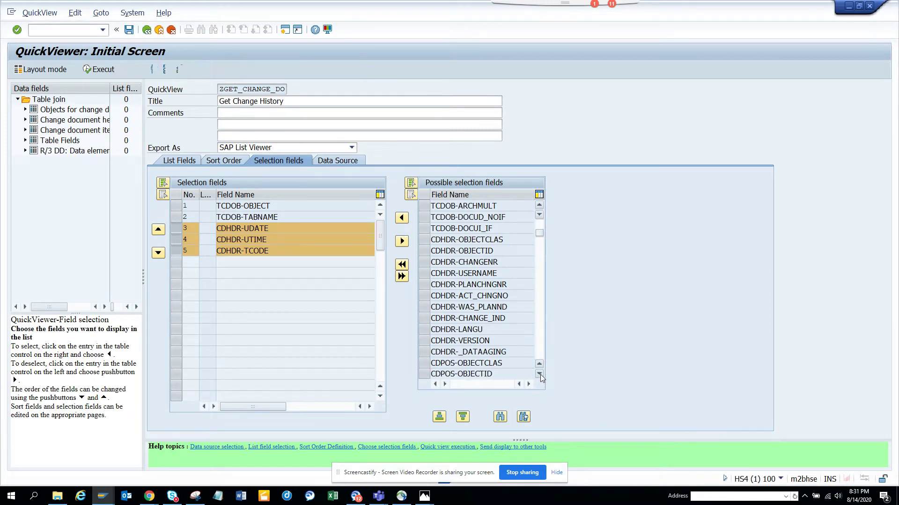
{"action": "left_click", "coordinate": [540, 375]}
{"action": "left_click", "coordinate": [540, 374]}
{"action": "left_click", "coordinate": [540, 374]}
{"action": "left_click", "coordinate": [540, 374]}
{"action": "left_click", "coordinate": [540, 375]}
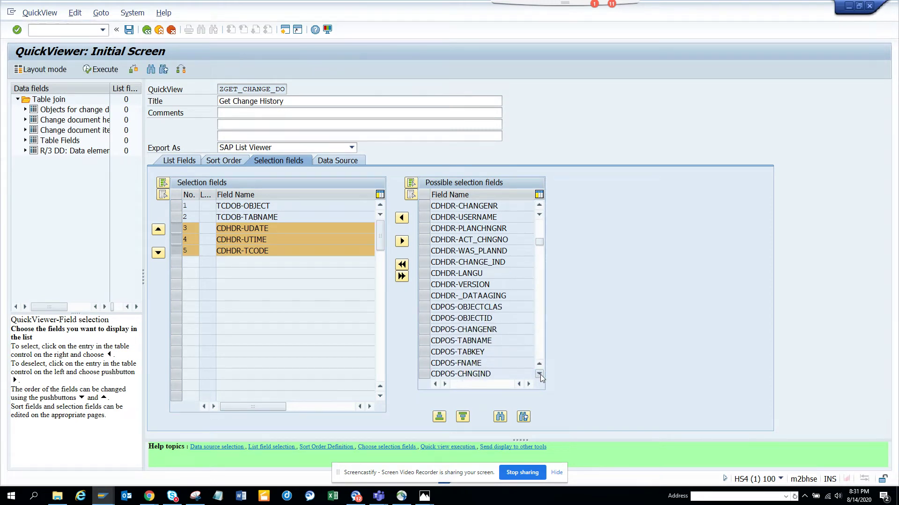
{"action": "left_click", "coordinate": [540, 374]}
{"action": "left_click", "coordinate": [540, 374]}
{"action": "left_click", "coordinate": [540, 374]}
{"action": "left_click", "coordinate": [540, 374]}
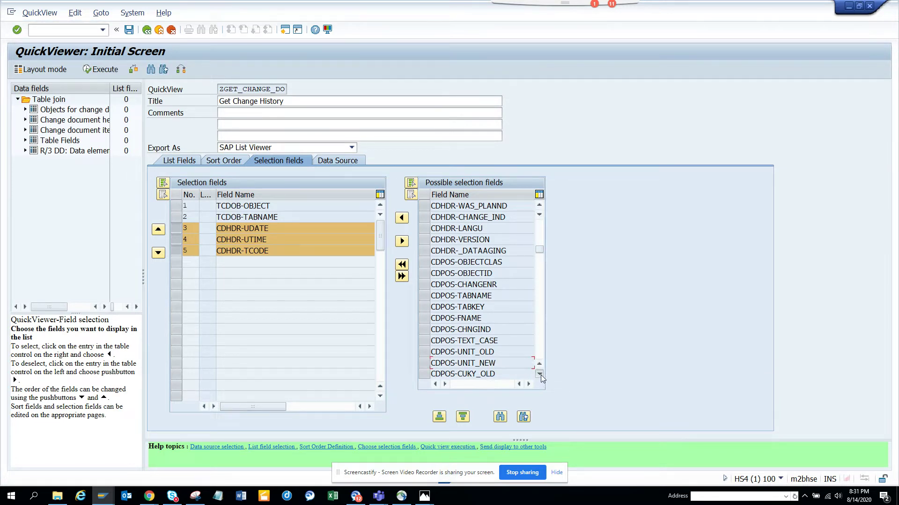
{"action": "left_click", "coordinate": [540, 374]}
{"action": "left_click", "coordinate": [540, 374]}
{"action": "left_click", "coordinate": [540, 374]}
{"action": "left_click", "coordinate": [540, 375]}
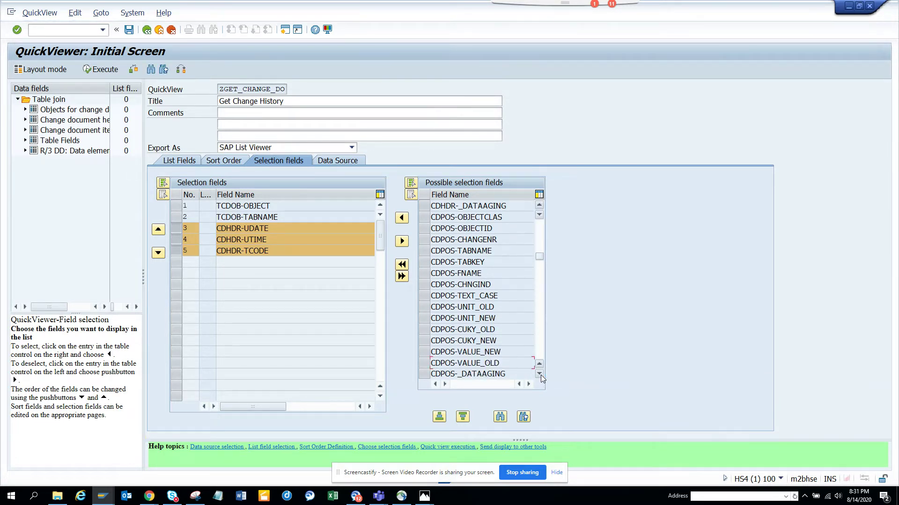
{"action": "left_click", "coordinate": [425, 355]}
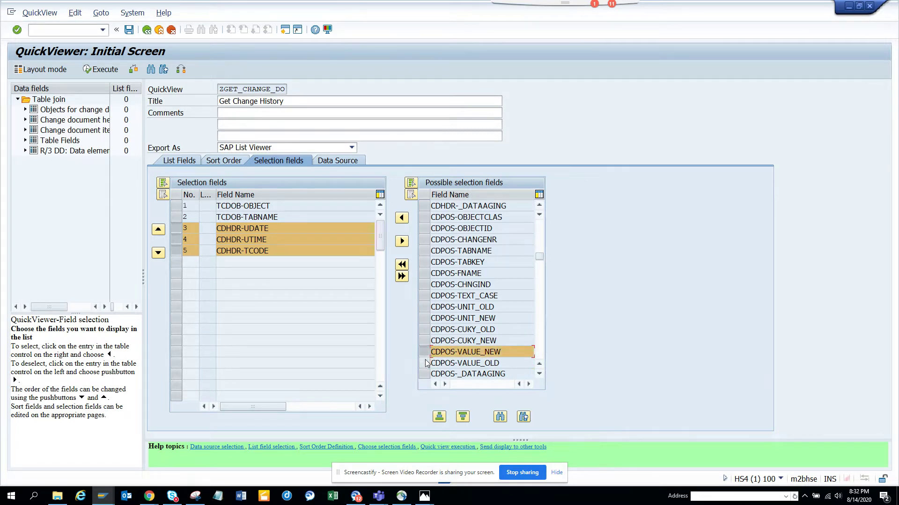
{"action": "left_click", "coordinate": [424, 364]}
{"action": "left_click", "coordinate": [401, 217]}
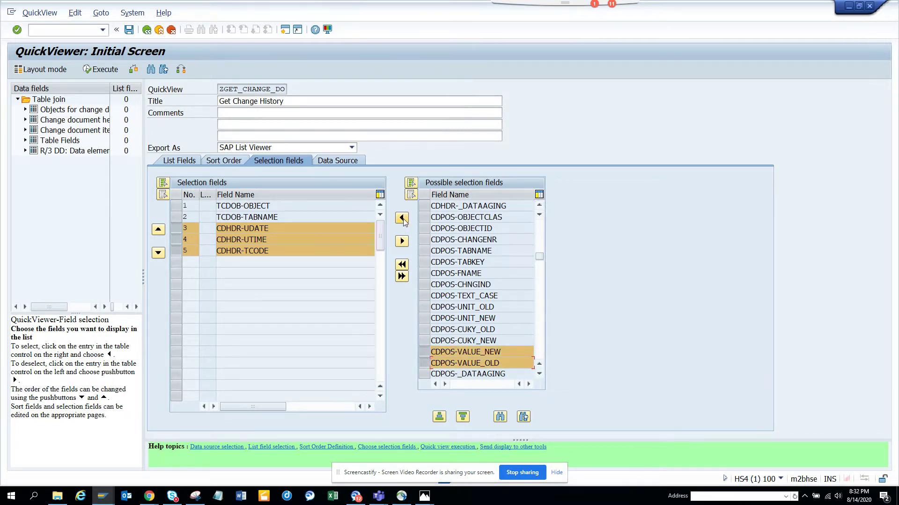
Check the reference list in Capture4.PNG again and add CDPOS-FNAME to the selection fields
{"action": "left_click", "coordinate": [540, 314]}
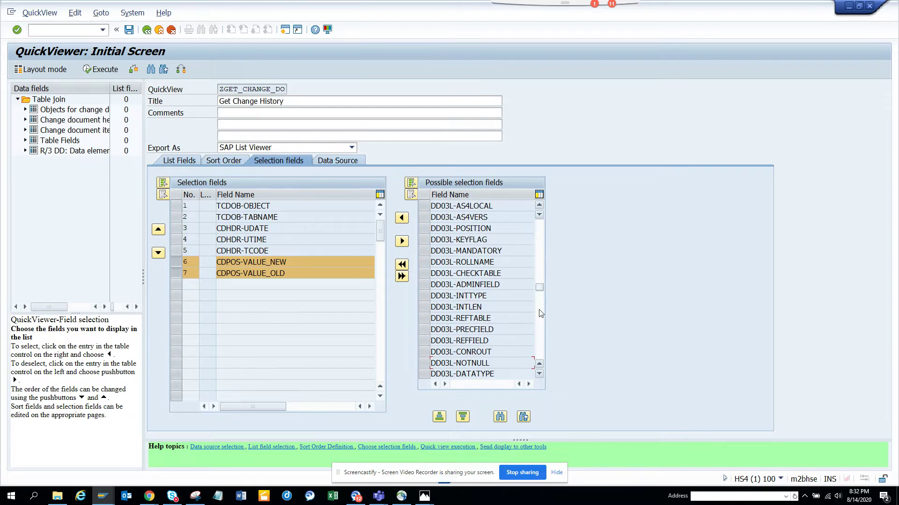
{"action": "key", "text": "alt+Tab"}
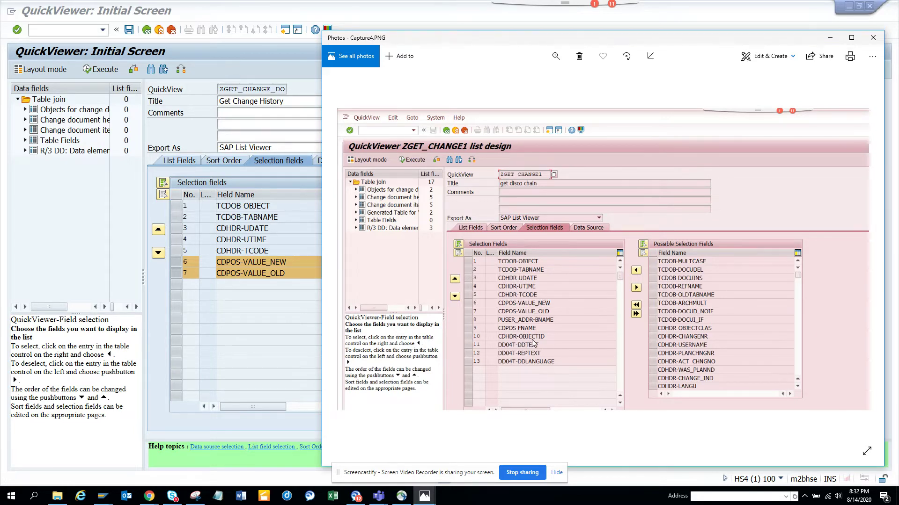
{"action": "key", "text": "alt+Tab"}
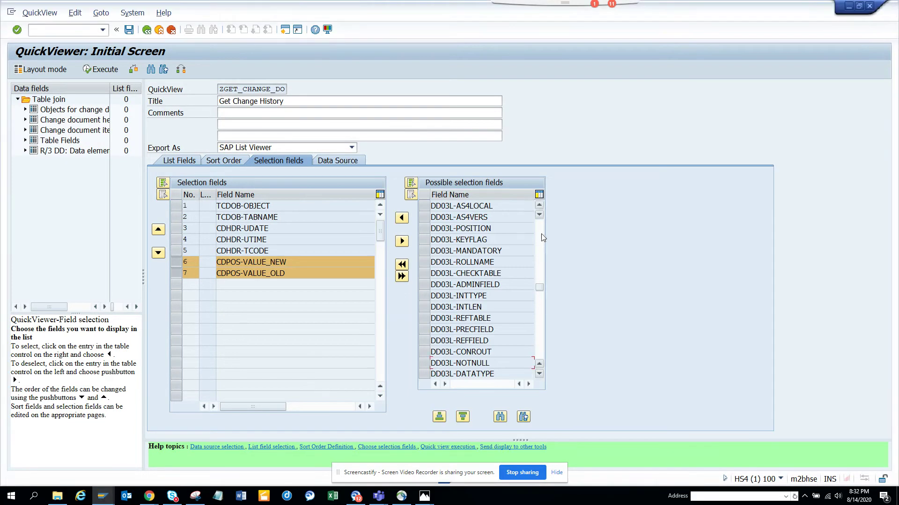
{"action": "left_click", "coordinate": [539, 205]}
{"action": "left_click", "coordinate": [539, 205]}
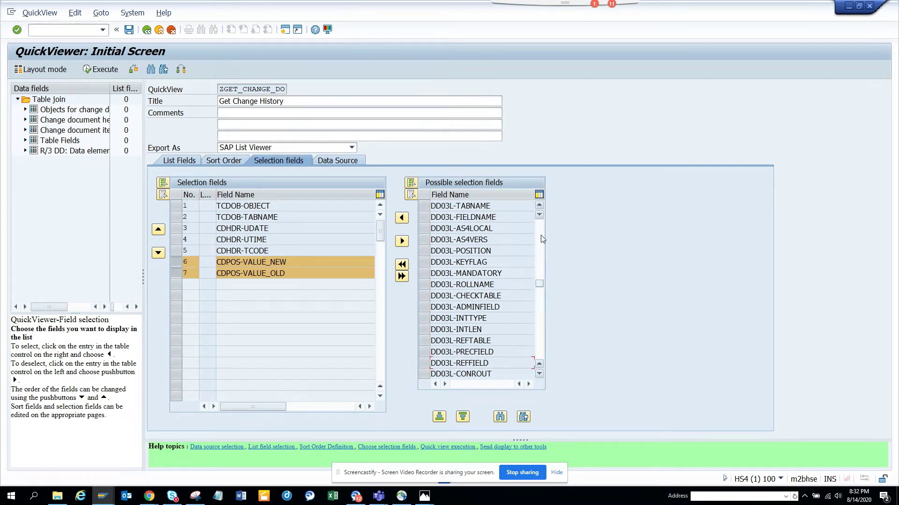
{"action": "left_click", "coordinate": [541, 243]}
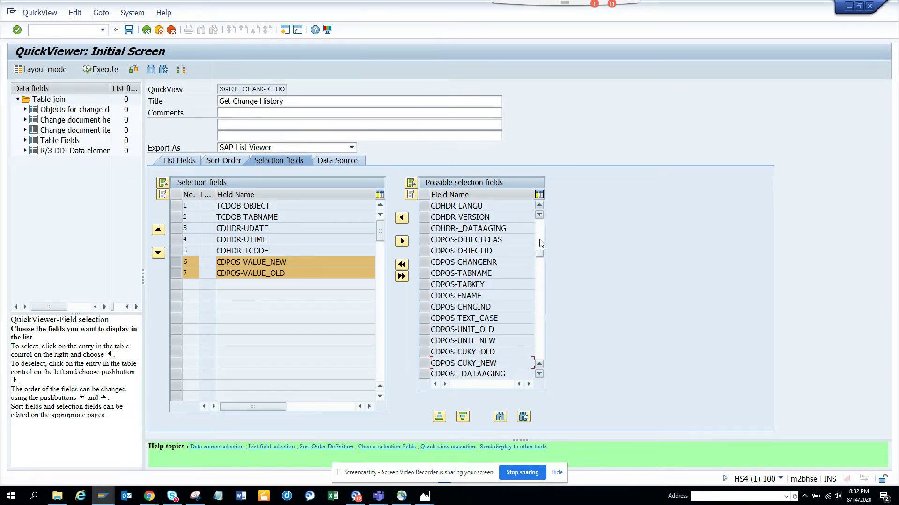
{"action": "left_click", "coordinate": [424, 296]}
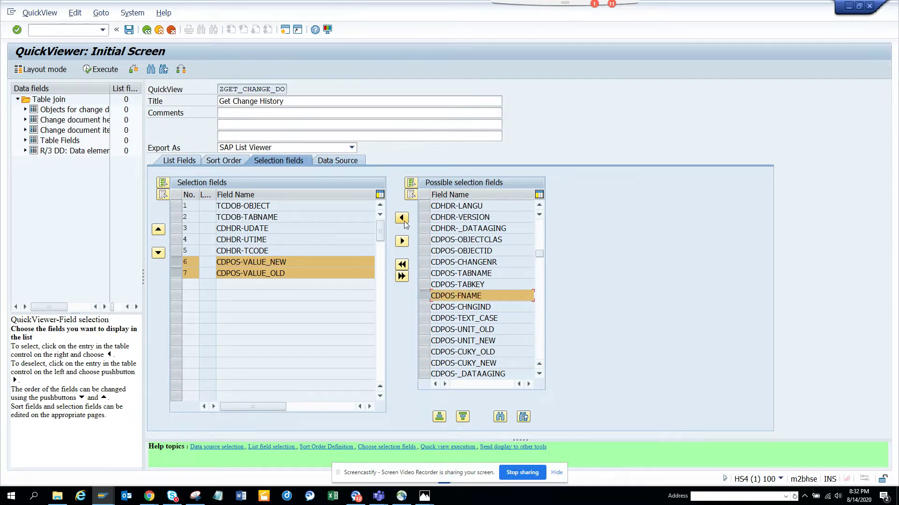
{"action": "left_click", "coordinate": [401, 218]}
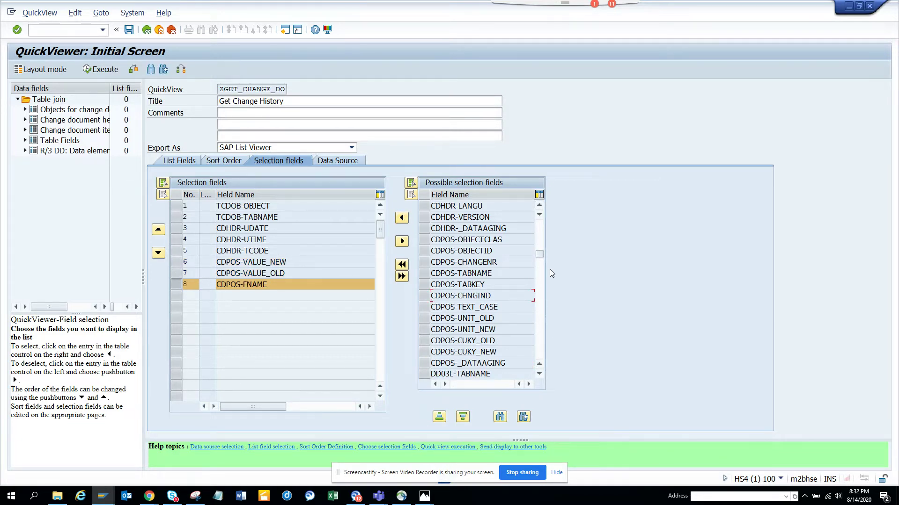
Add the change document header field CDHDR-OBJECTID to the selection fields
{"action": "left_click", "coordinate": [541, 236]}
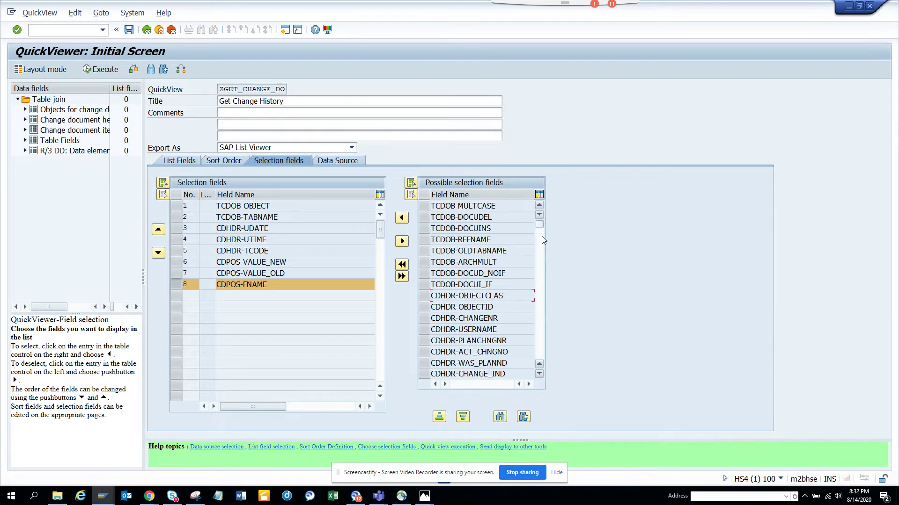
{"action": "left_click", "coordinate": [424, 307]}
{"action": "left_click", "coordinate": [402, 218]}
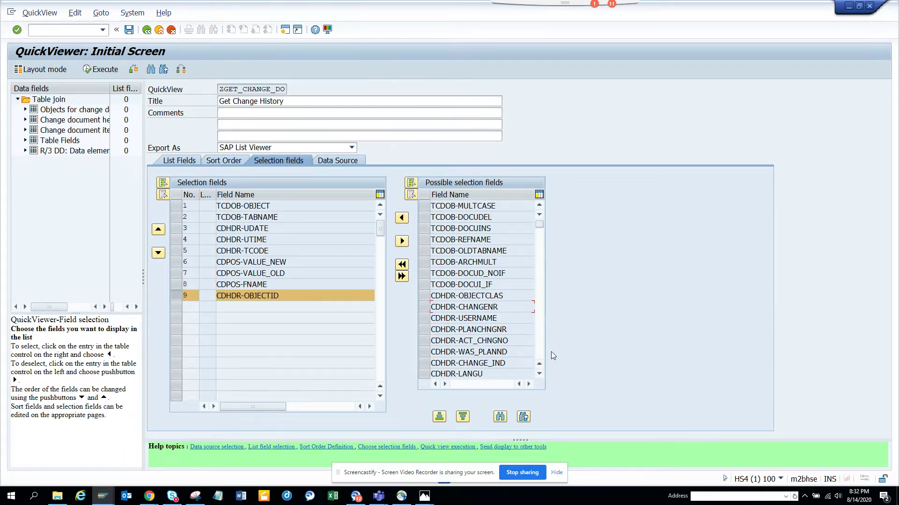
Check the remaining fields in Capture4.PNG and add DD04T-DDLANGUAGE, DD04T-DDTEXT and DD04T-REPTEXT to the selection fields
{"action": "left_click", "coordinate": [541, 344]}
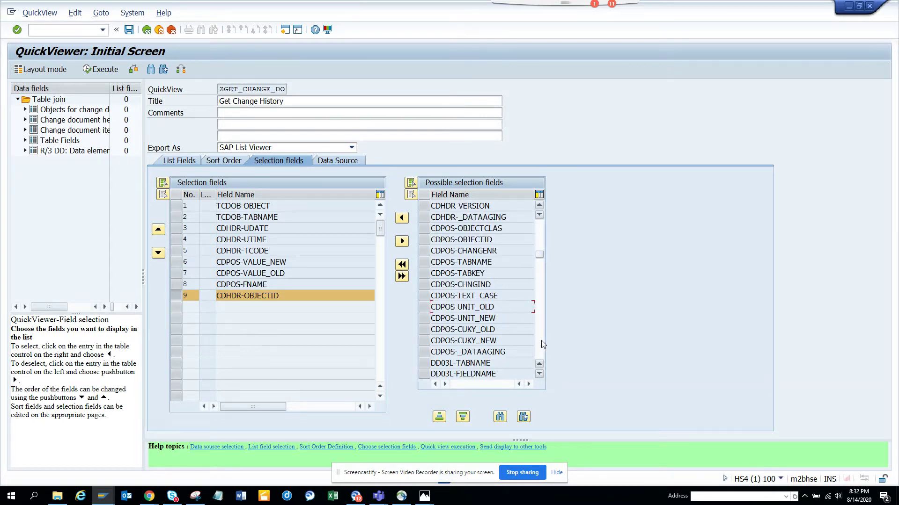
{"action": "left_click", "coordinate": [542, 343]}
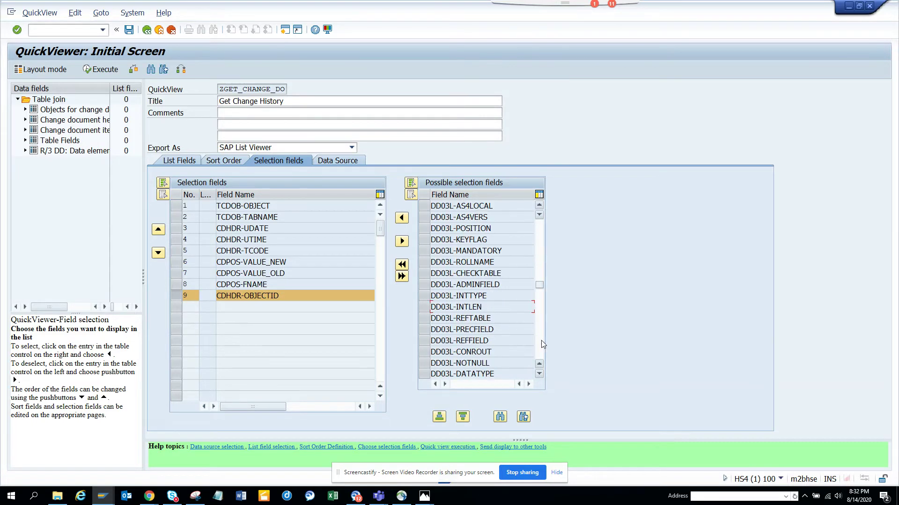
{"action": "left_click", "coordinate": [540, 244]}
{"action": "key", "text": "alt+Tab"}
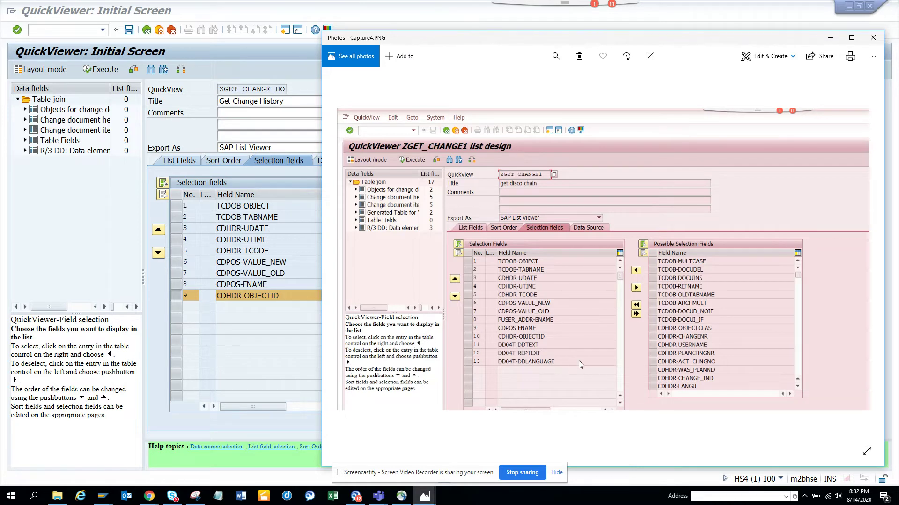
{"action": "key", "text": "alt+Tab"}
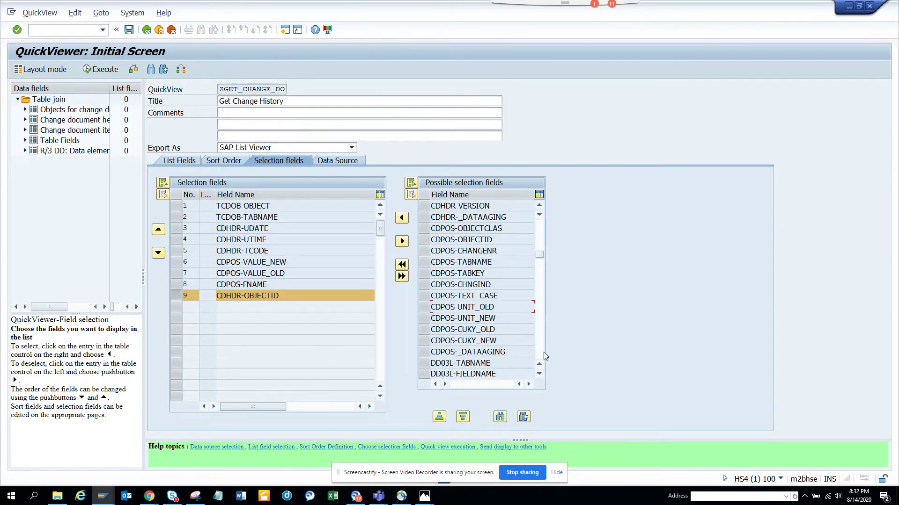
{"action": "scroll", "coordinate": [541, 354], "scroll_direction": "down", "scroll_amount": 10}
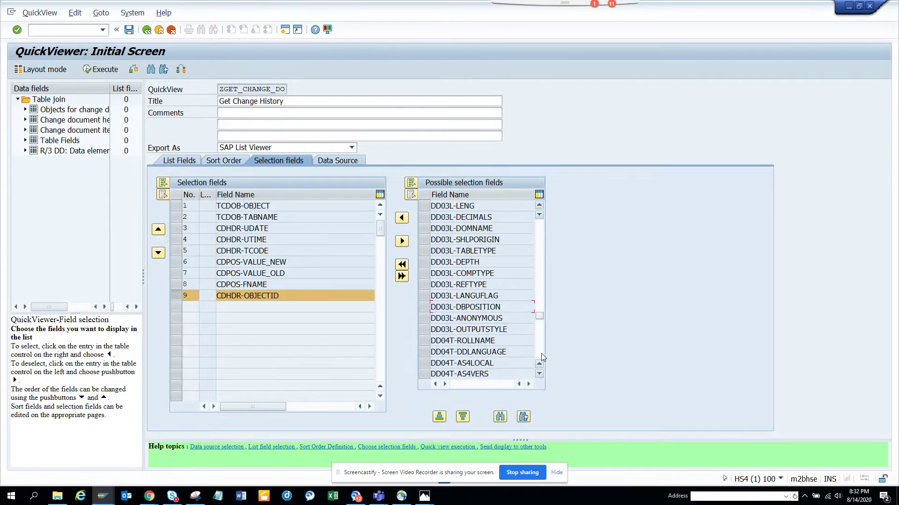
{"action": "left_click", "coordinate": [426, 354]}
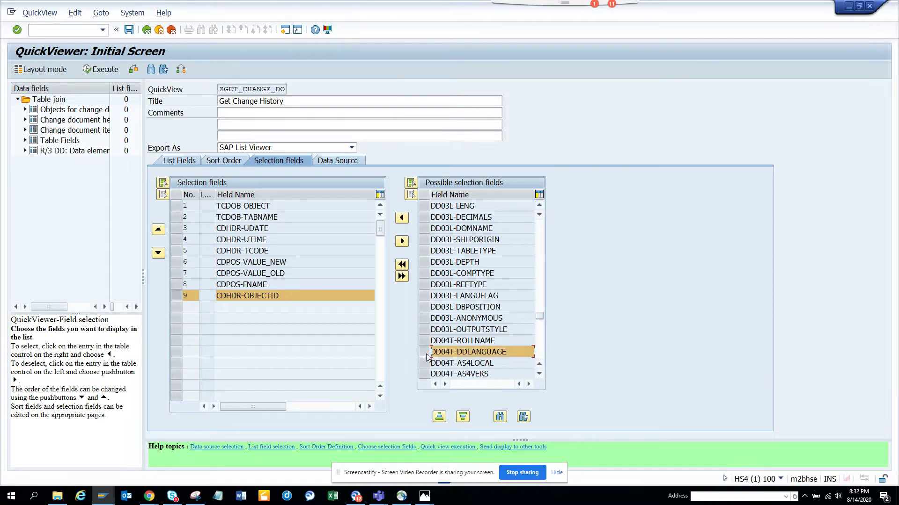
{"action": "key", "text": "alt+Tab"}
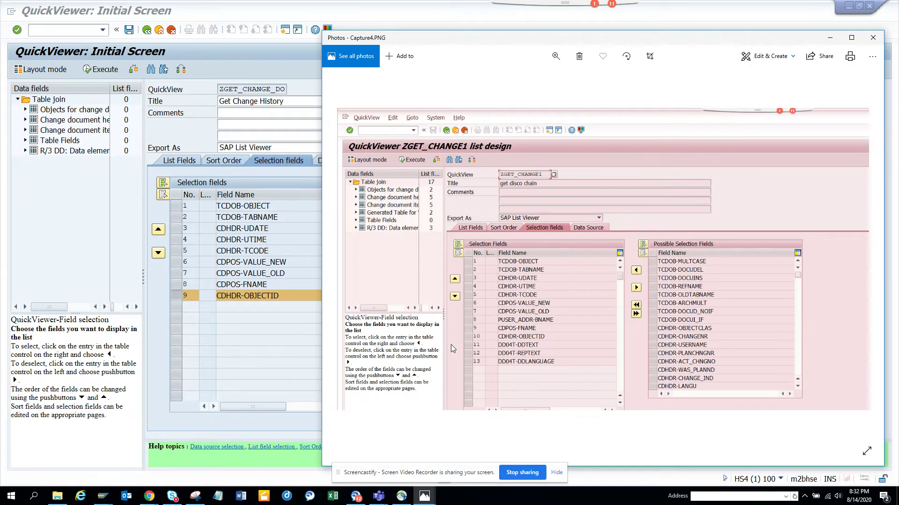
{"action": "key", "text": "alt+Tab"}
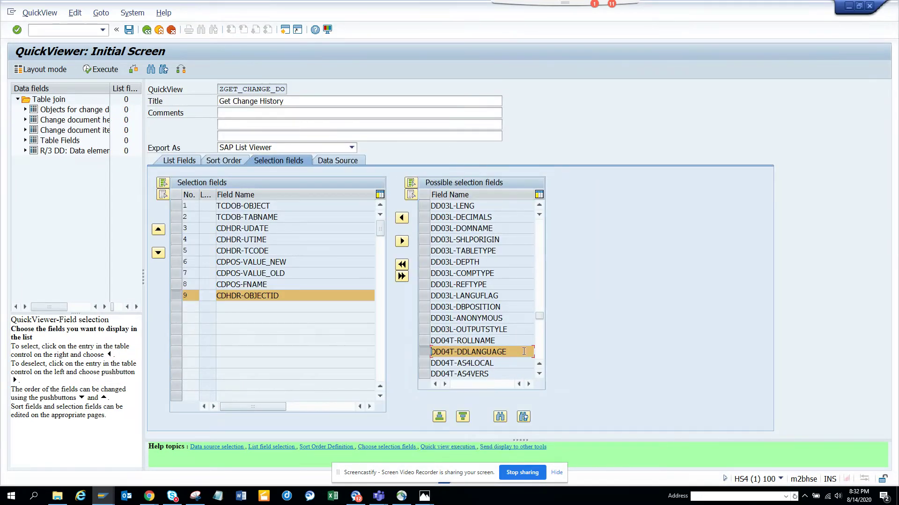
{"action": "left_click", "coordinate": [539, 374]}
{"action": "left_click", "coordinate": [539, 374]}
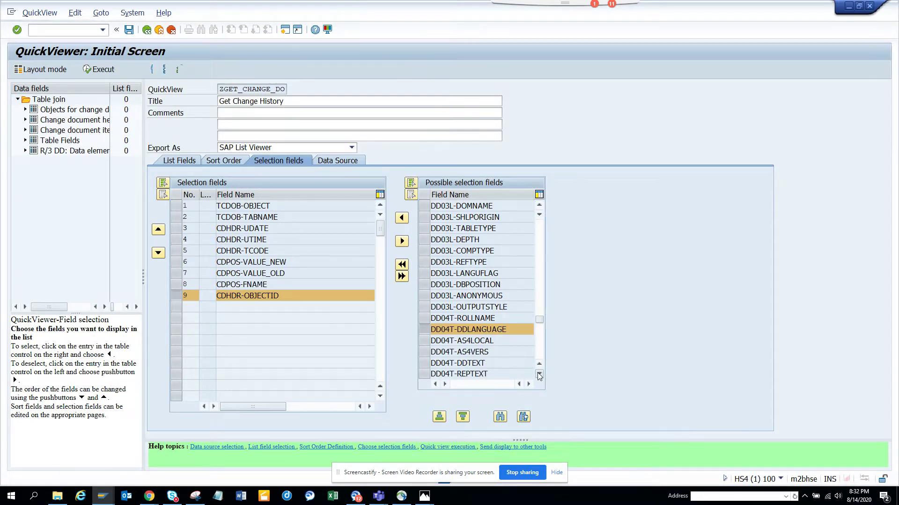
{"action": "left_click", "coordinate": [539, 373]}
{"action": "left_click", "coordinate": [539, 374]}
{"action": "left_click", "coordinate": [427, 346]}
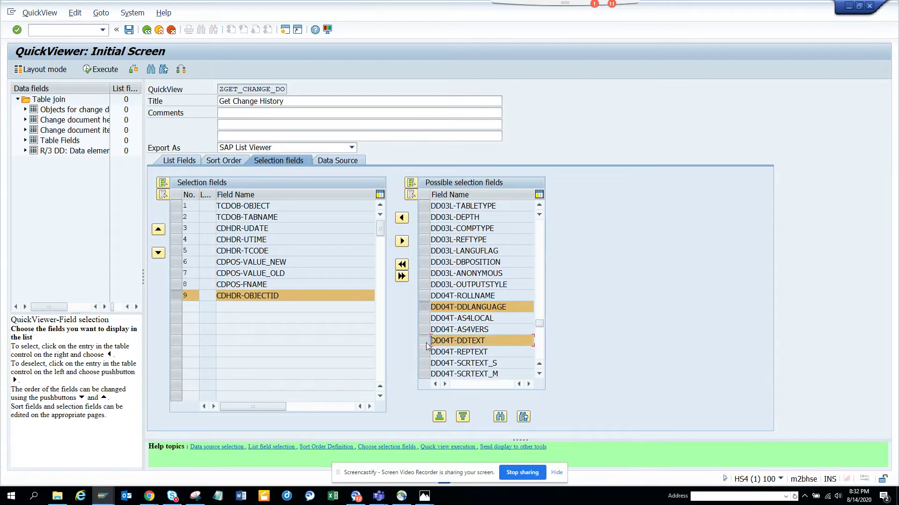
{"action": "left_click", "coordinate": [426, 352]}
{"action": "left_click", "coordinate": [401, 218]}
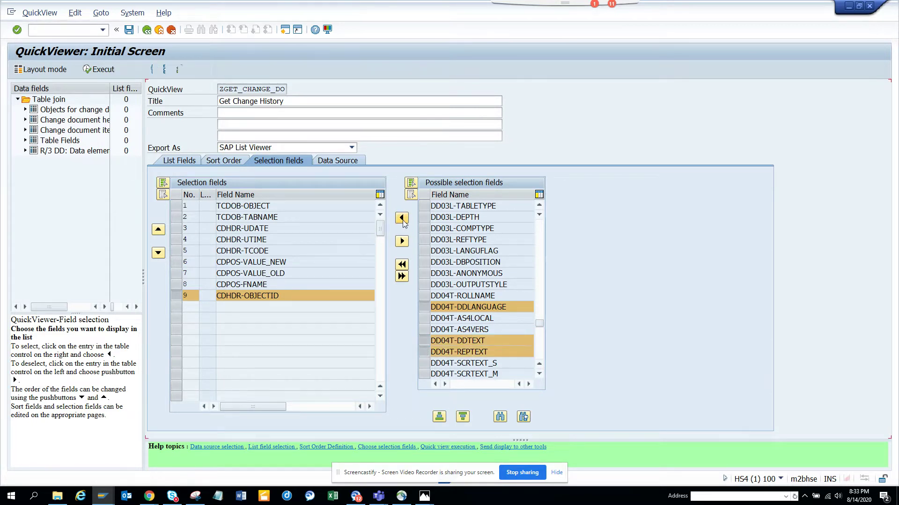
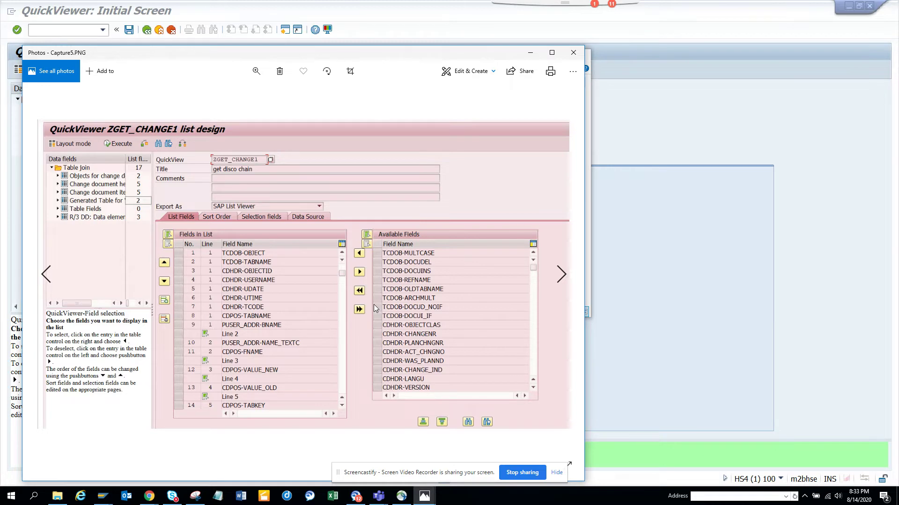
Return from Capture5.PNG to the QuickView, show technical field names, and add TCDOB-OBJECT and TCDOB-TABNAME to the list fields
{"action": "key", "text": "alt+Tab"}
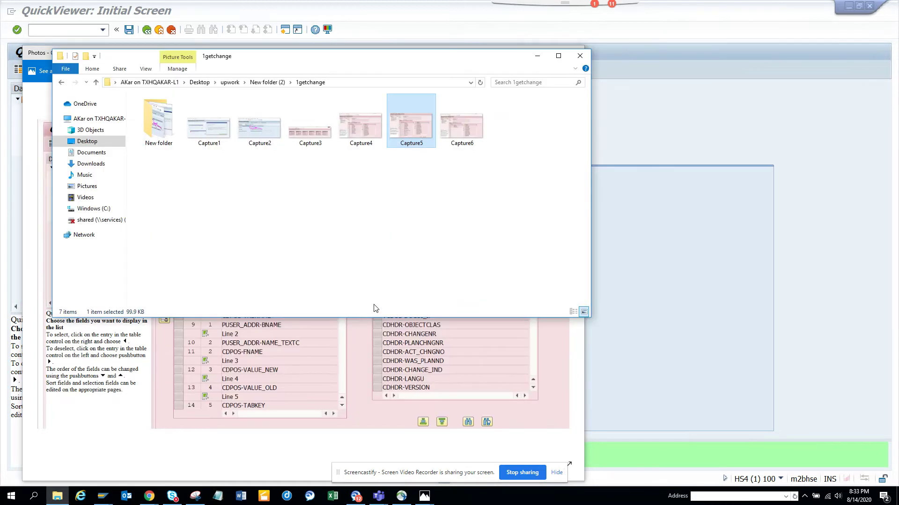
{"action": "key", "text": "alt+Tab"}
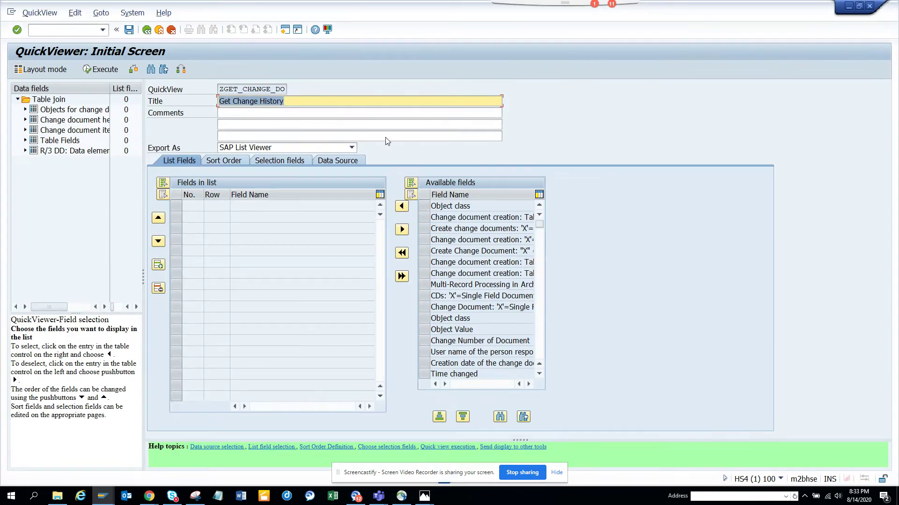
{"action": "left_click", "coordinate": [182, 69]}
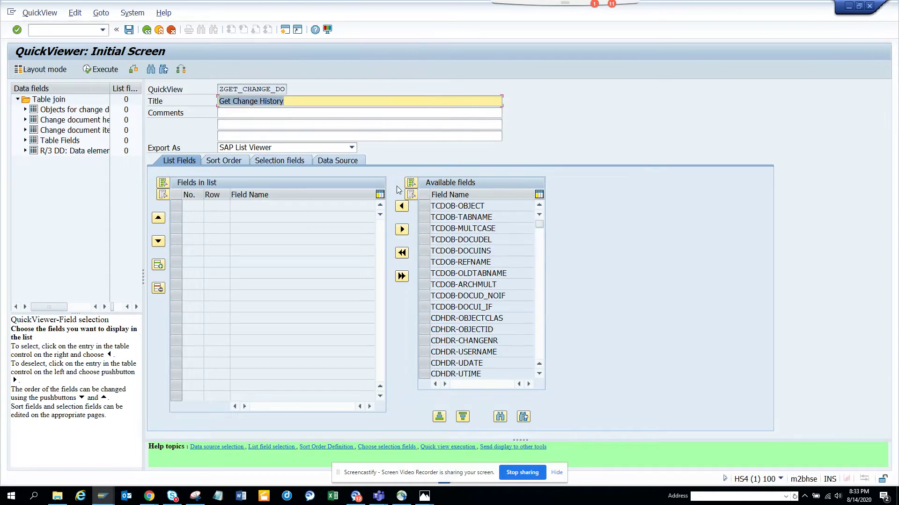
{"action": "left_click", "coordinate": [434, 206]}
{"action": "left_click", "coordinate": [427, 217], "text": "ctrl"}
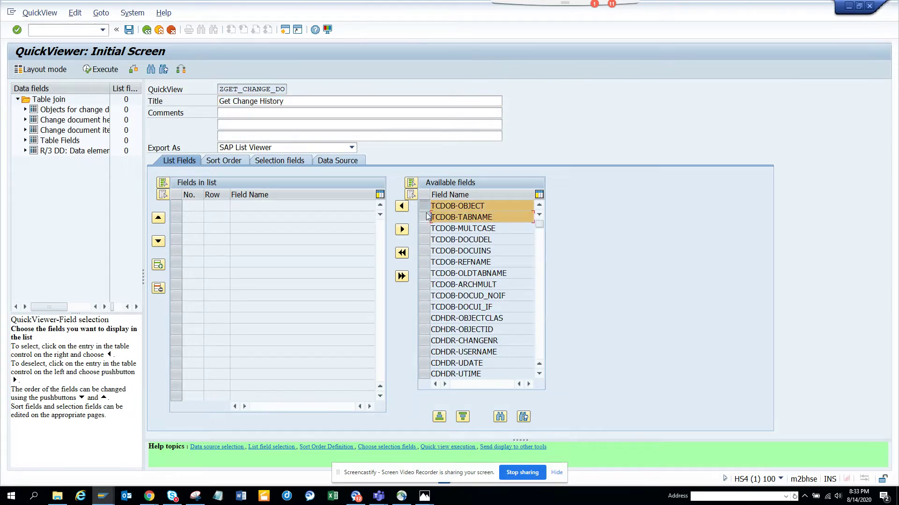
{"action": "left_click", "coordinate": [402, 206]}
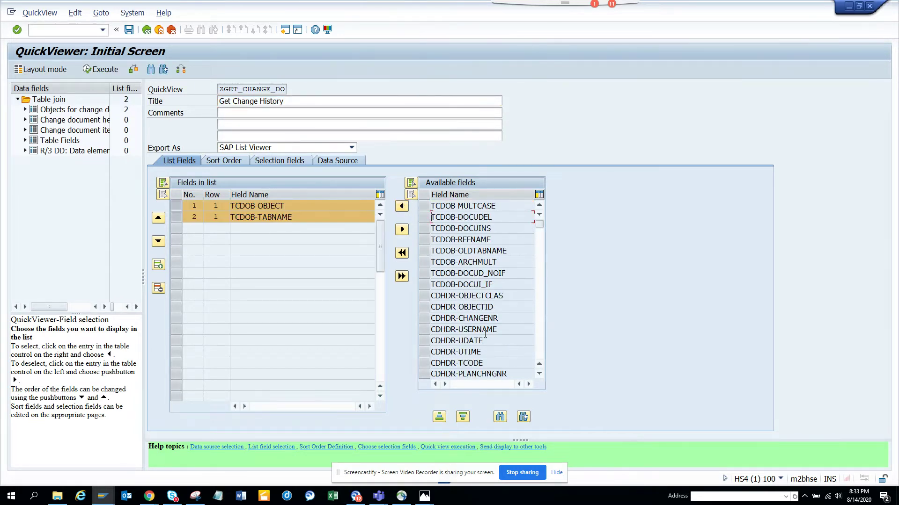
Add CDHDR-OBJECTID, CDHDR-CHANGENR, CDHDR-USERNAME, CDHDR-UDATE, CDHDR-UTIME and CDHDR-TCODE to the list fields
{"action": "left_click", "coordinate": [426, 308]}
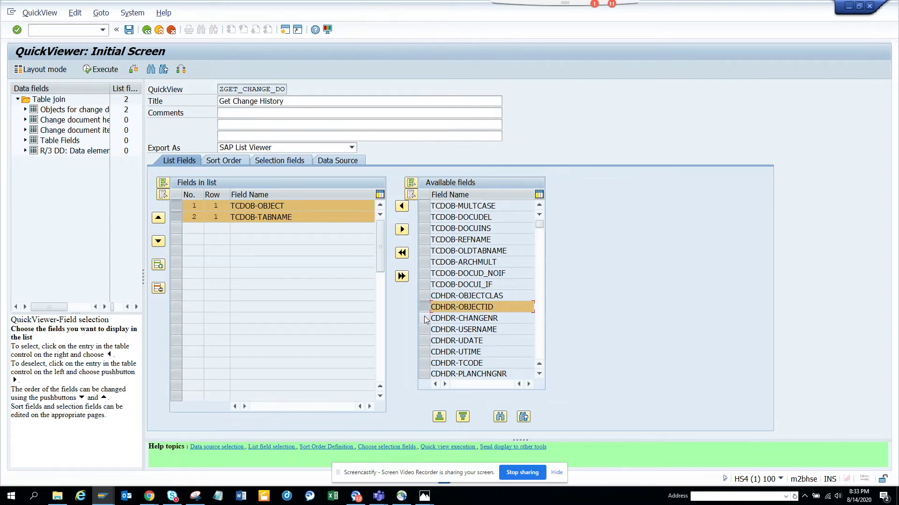
{"action": "left_click", "coordinate": [426, 320]}
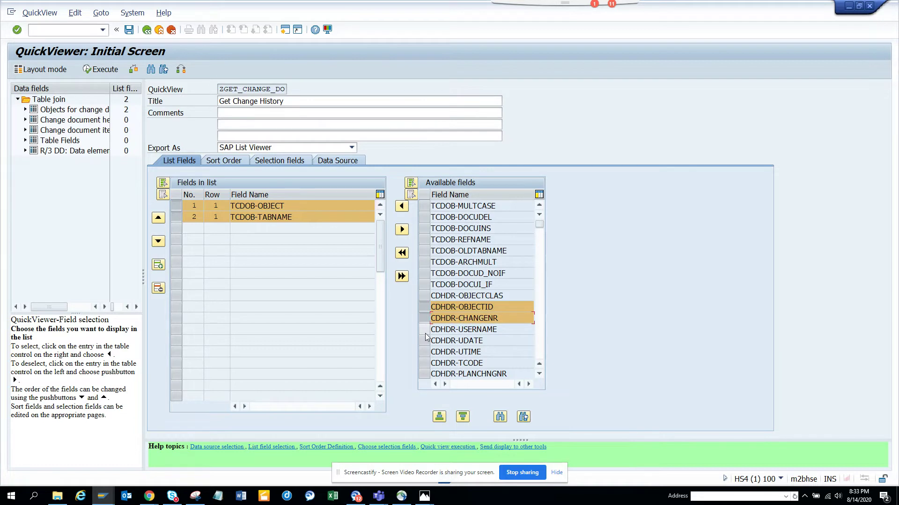
{"action": "left_click", "coordinate": [426, 330]}
{"action": "left_click", "coordinate": [426, 341]}
{"action": "left_click", "coordinate": [426, 352]}
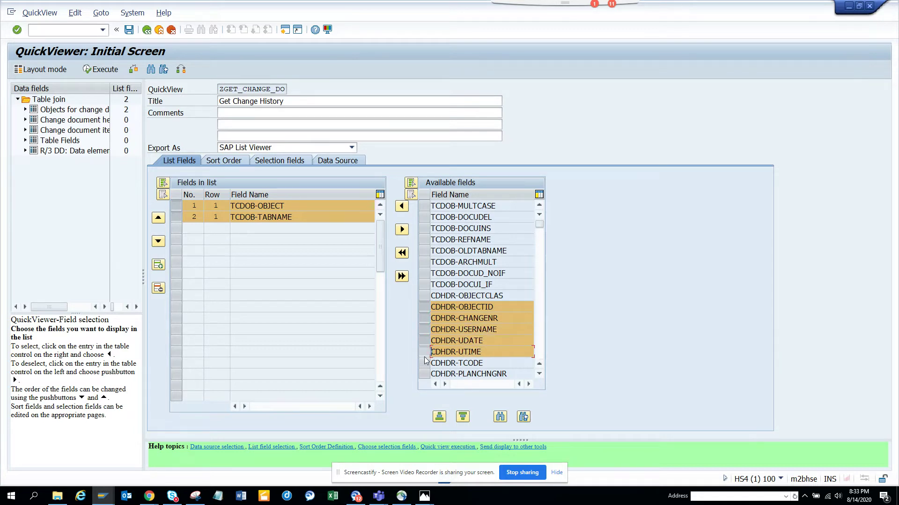
{"action": "left_click", "coordinate": [425, 375]}
{"action": "left_click", "coordinate": [425, 374]}
{"action": "left_click", "coordinate": [425, 364]}
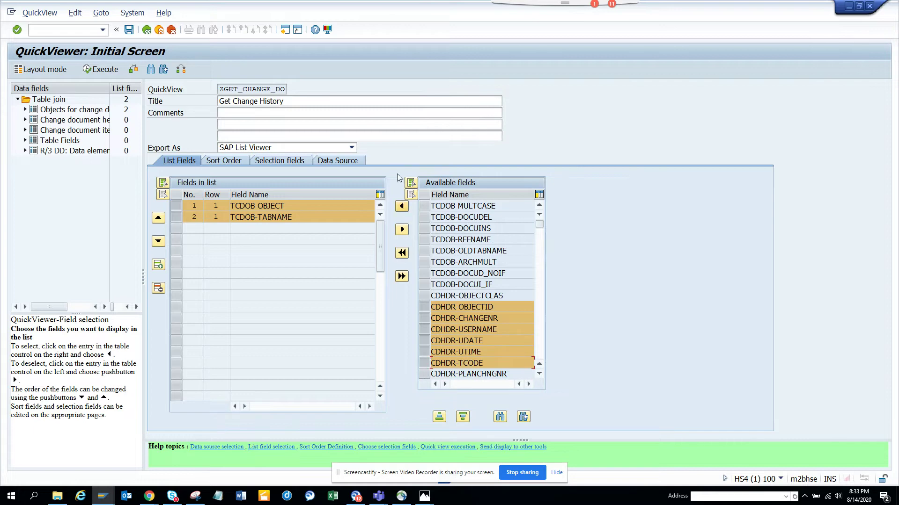
{"action": "left_click", "coordinate": [402, 207]}
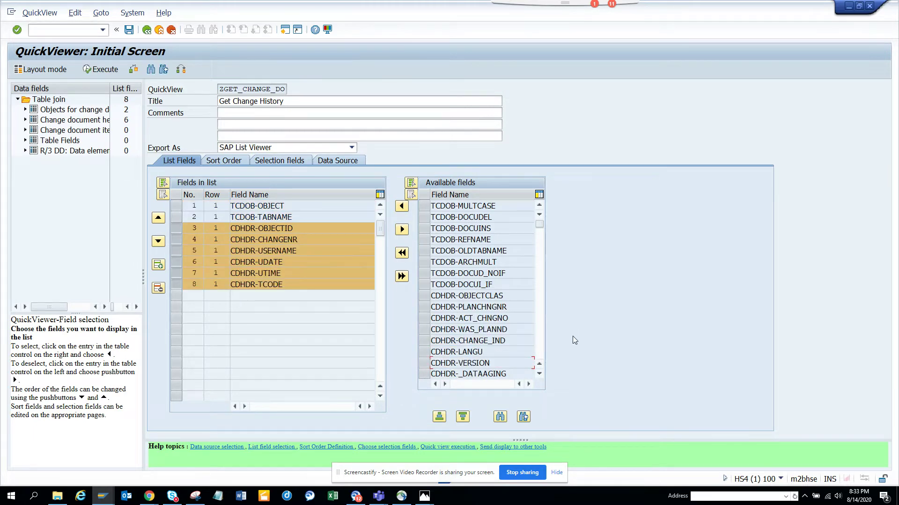
Check Capture5.PNG for the next fields and add CDPOS-TABNAME, CDPOS-FNAME, CDPOS-CHNGIND, CDPOS-VALUE_NEW and CDPOS-VALUE_OLD to the list fields
{"action": "key", "text": "alt+Tab"}
{"action": "key", "text": "alt+Tab"}
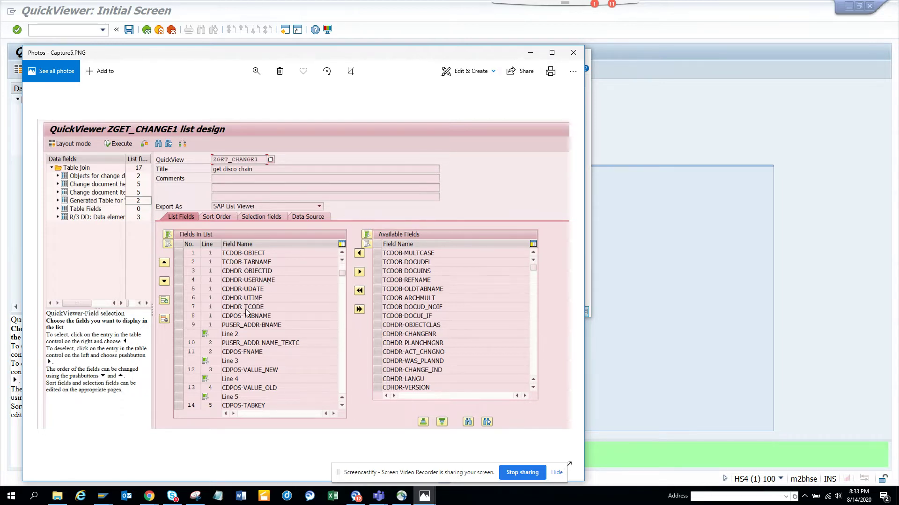
{"action": "key", "text": "alt+Tab"}
{"action": "key", "text": "alt+Tab"}
{"action": "key", "text": "Tab"}
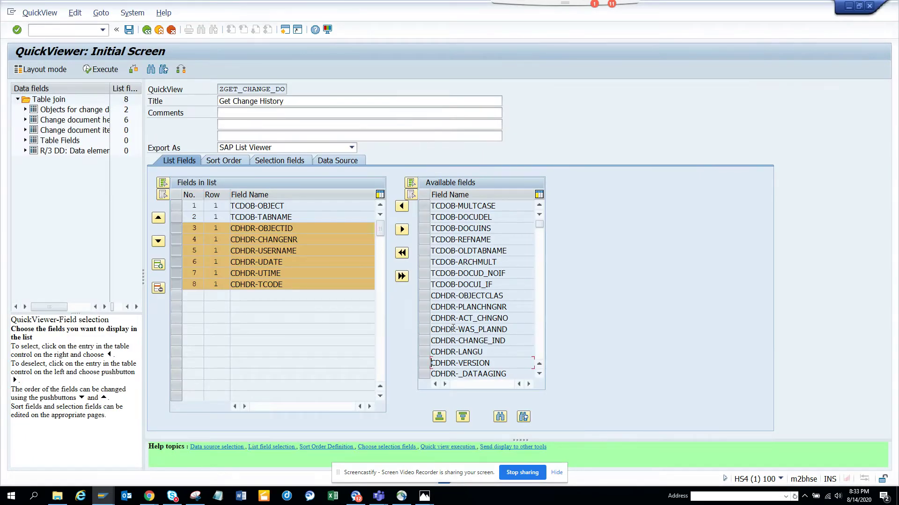
{"action": "left_click", "coordinate": [540, 374]}
{"action": "left_click", "coordinate": [539, 374]}
{"action": "left_click", "coordinate": [539, 374]}
{"action": "left_click", "coordinate": [540, 374]}
{"action": "left_click", "coordinate": [539, 374]}
{"action": "left_click", "coordinate": [539, 374]}
{"action": "left_click", "coordinate": [539, 374]}
{"action": "left_click", "coordinate": [539, 374]}
{"action": "left_click", "coordinate": [540, 374]}
{"action": "left_click", "coordinate": [539, 374]}
{"action": "left_click", "coordinate": [539, 374]}
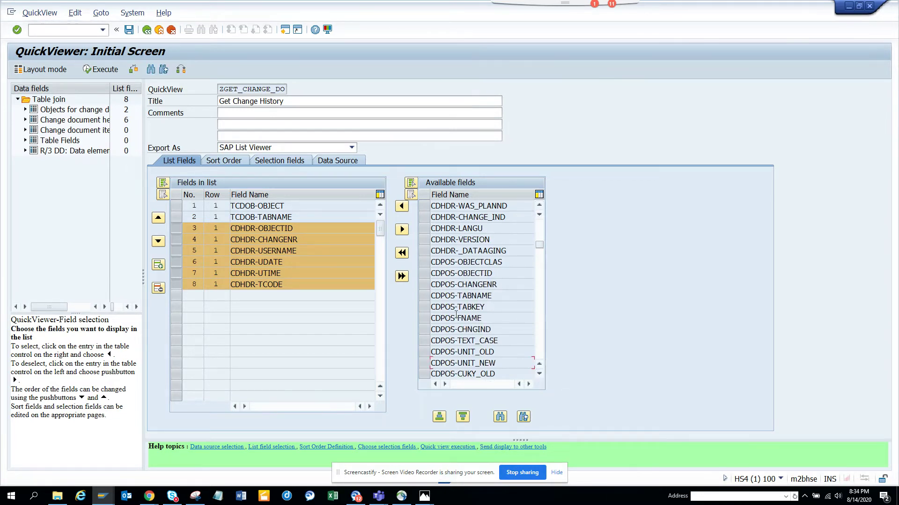
{"action": "left_click", "coordinate": [425, 318]}
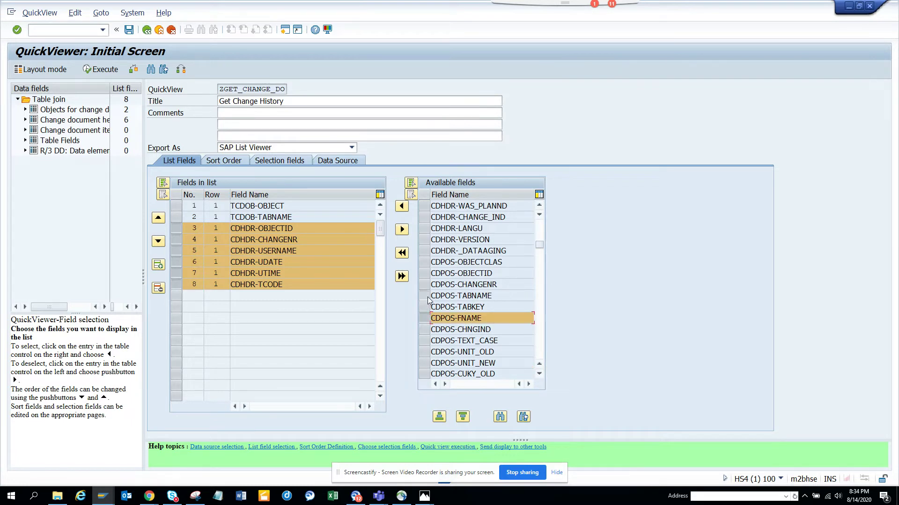
{"action": "left_click", "coordinate": [430, 297], "text": "ctrl"}
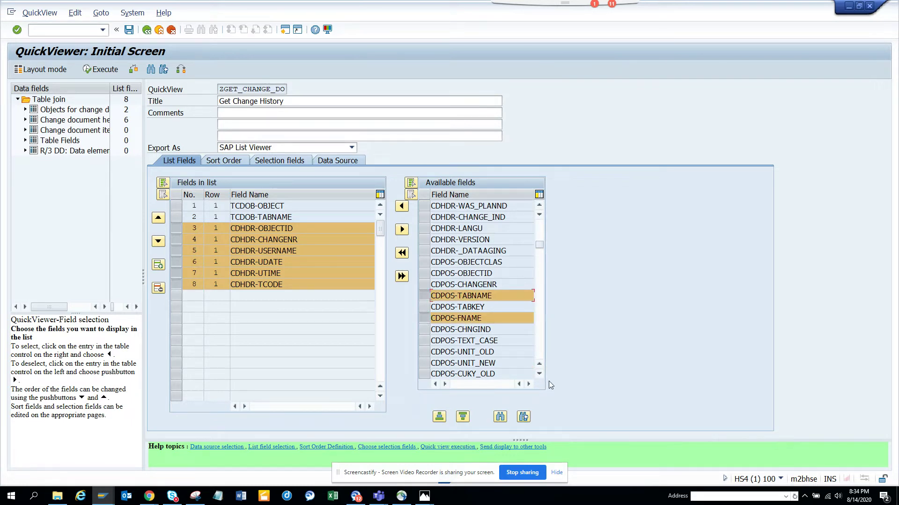
{"action": "left_click", "coordinate": [539, 374]}
{"action": "left_click", "coordinate": [540, 374]}
{"action": "left_click", "coordinate": [539, 374]}
{"action": "left_click", "coordinate": [540, 374]}
{"action": "left_click", "coordinate": [540, 374]}
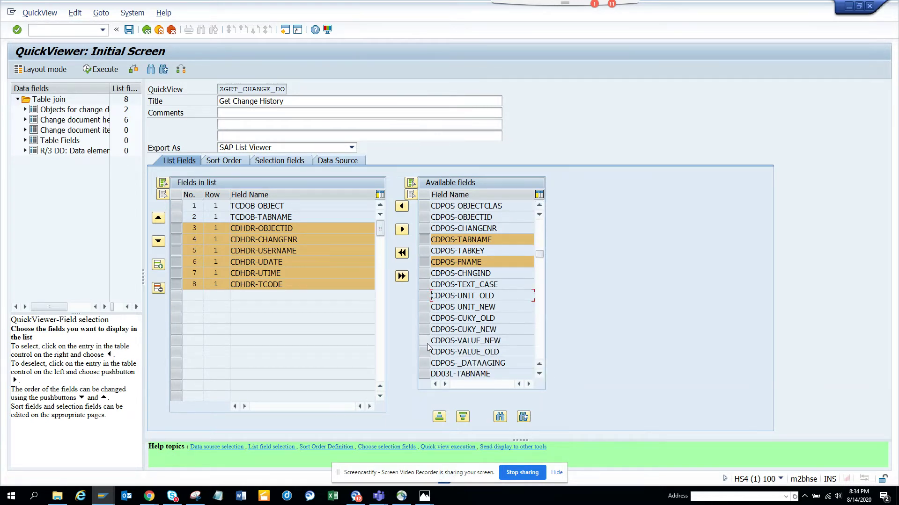
{"action": "left_click", "coordinate": [425, 341], "text": "ctrl"}
{"action": "left_click", "coordinate": [425, 352], "text": "ctrl"}
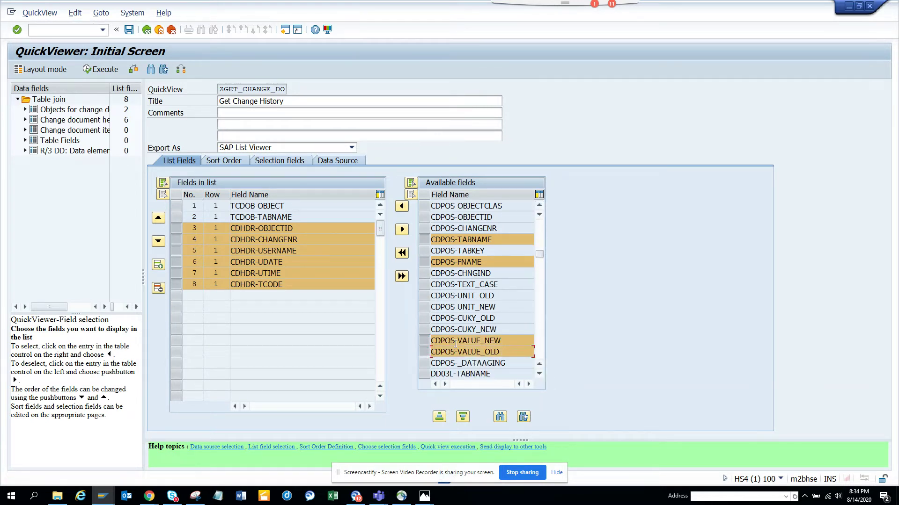
{"action": "left_click", "coordinate": [425, 273], "text": "ctrl"}
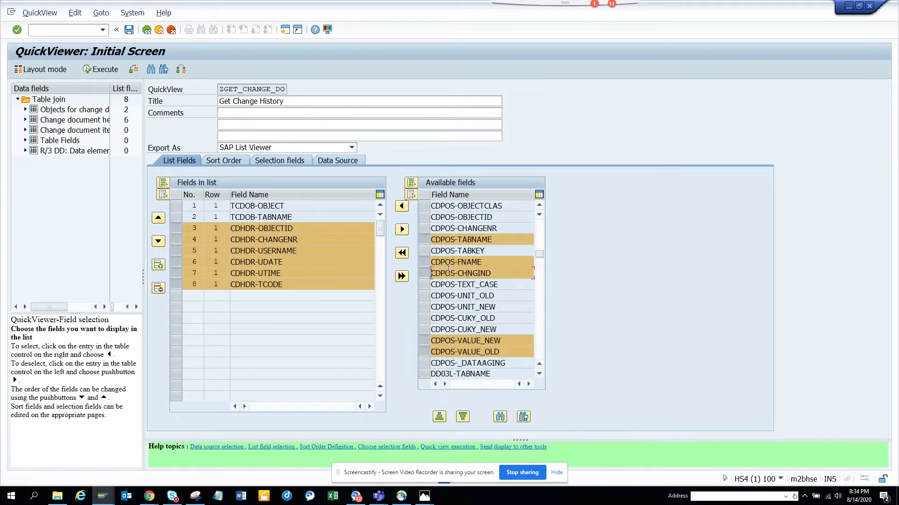
{"action": "left_click", "coordinate": [401, 206]}
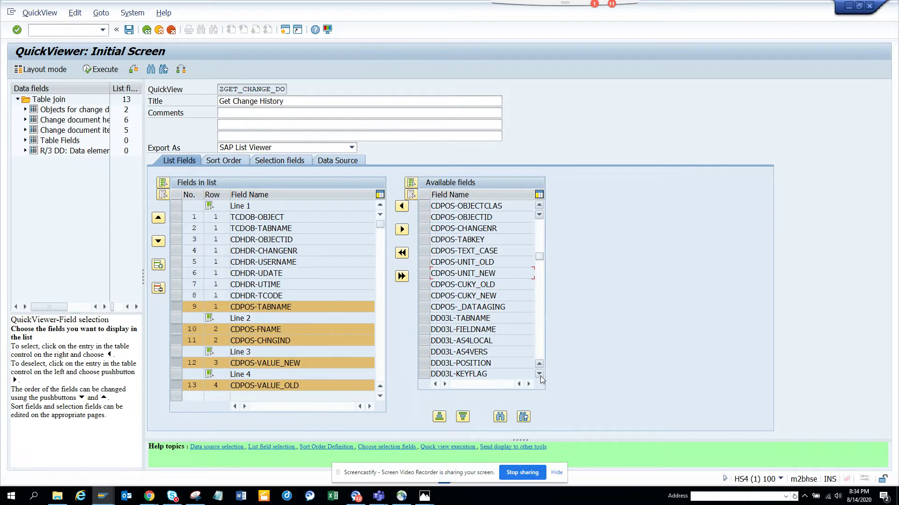
Check Capture5.PNG for the next field and add CDPOS-TABKEY to the list fields
{"action": "key", "text": "alt+Tab"}
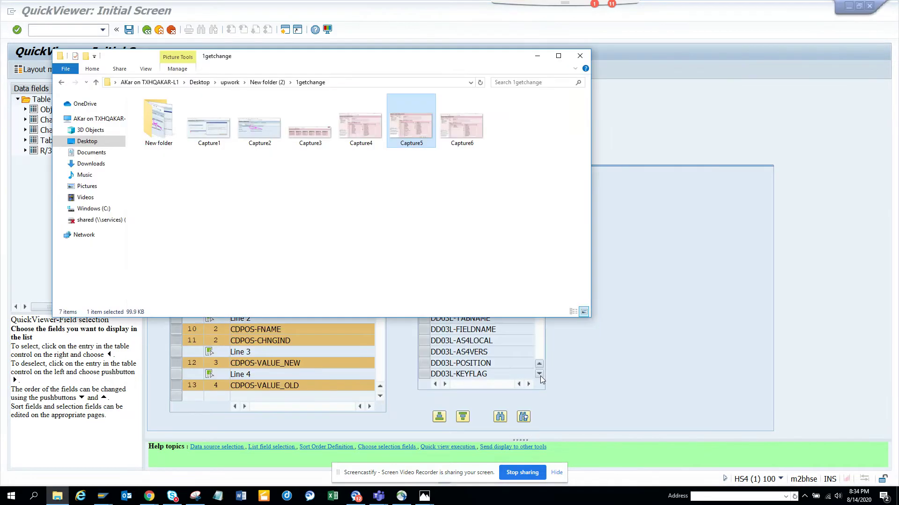
{"action": "key", "text": "alt+Tab"}
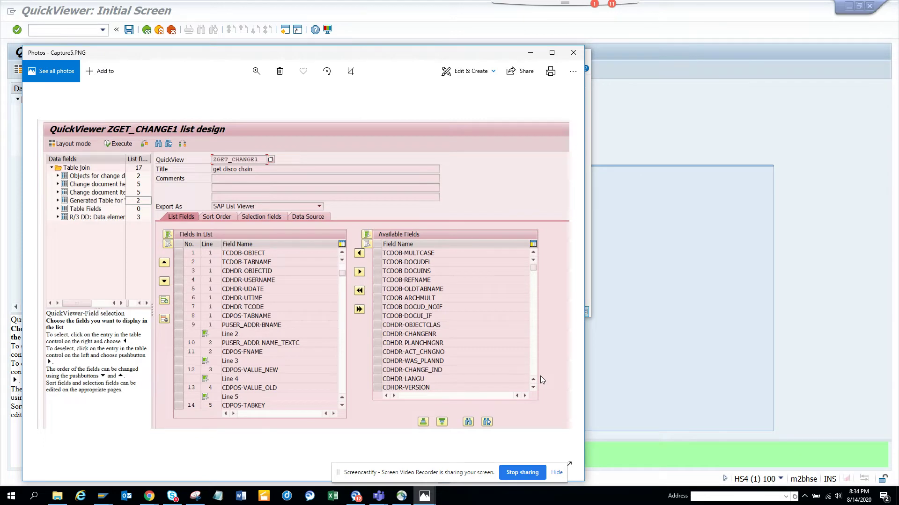
{"action": "key", "text": "alt+Tab"}
{"action": "key", "text": "alt+Tab"}
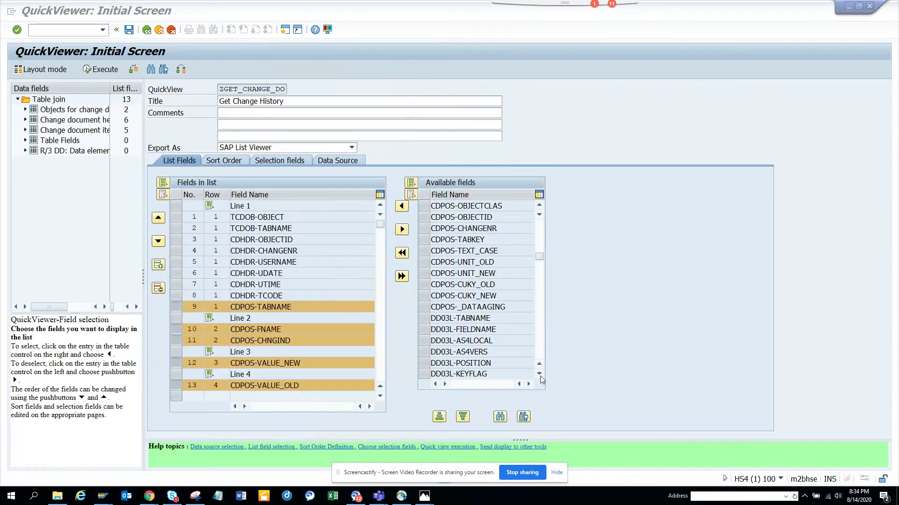
{"action": "left_click", "coordinate": [427, 240]}
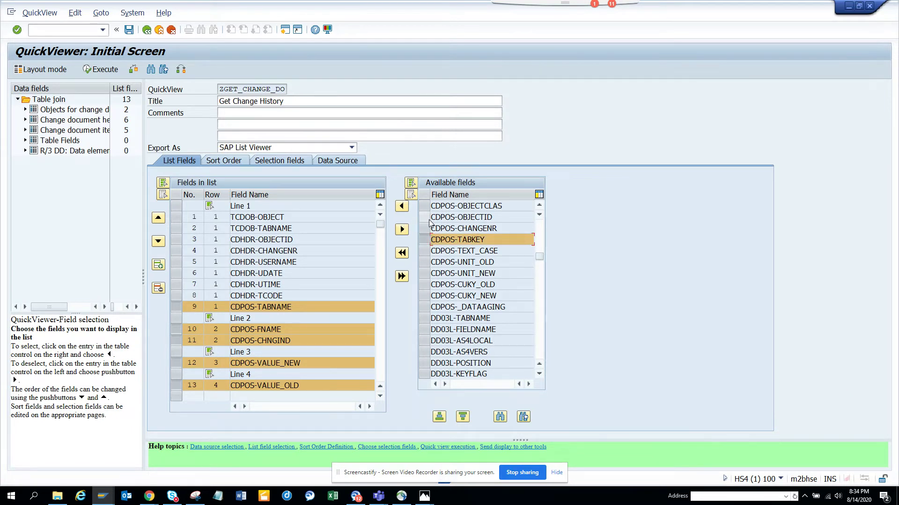
{"action": "left_click", "coordinate": [401, 207]}
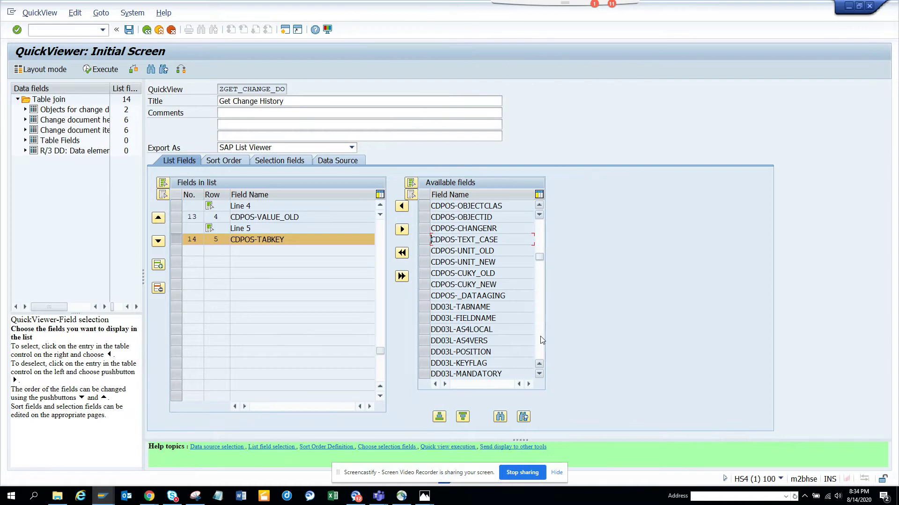
Consult Capture6.PNG, add DD04T-DDLANGUAGE, DD04T-DDTEXT and DD04T-REPTEXT to the list fields, and save the QuickView
{"action": "key", "text": "alt+Tab"}
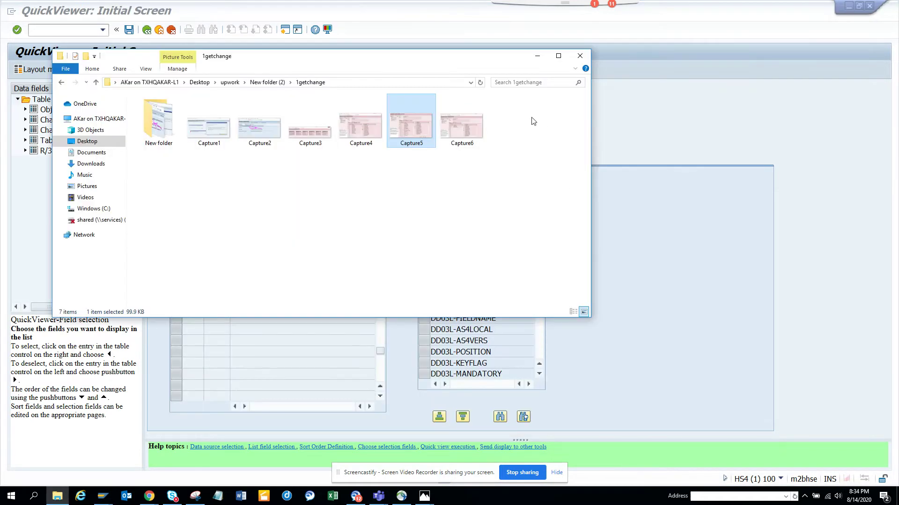
{"action": "double_click", "coordinate": [477, 117]}
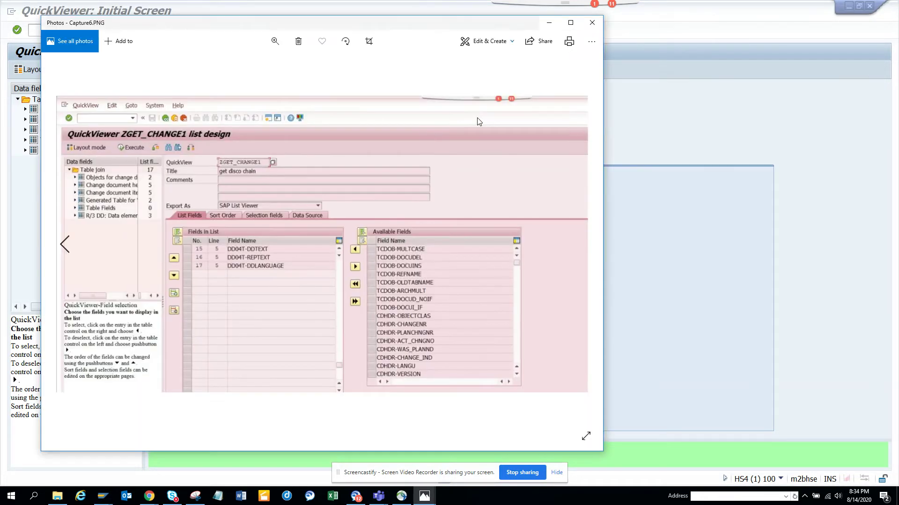
{"action": "key", "text": "alt+Tab"}
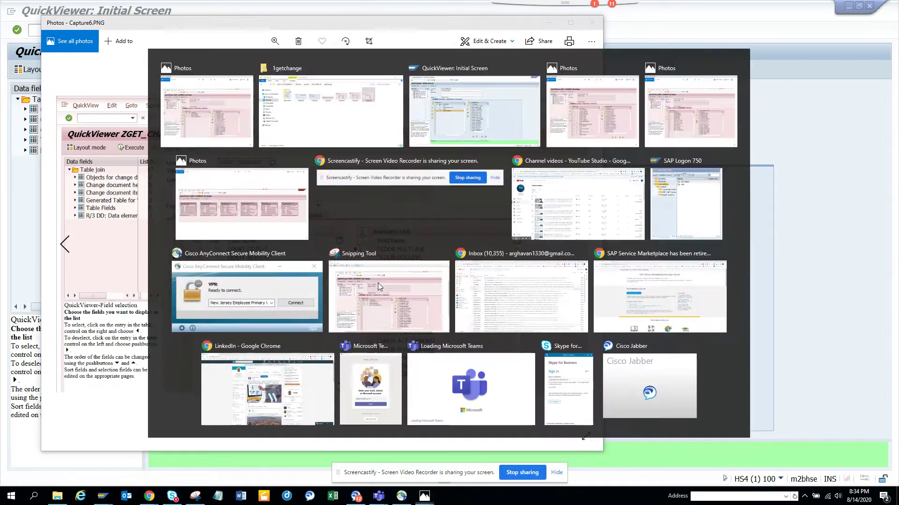
{"action": "key", "text": "alt+Tab"}
{"action": "key", "text": "alt+Tab"}
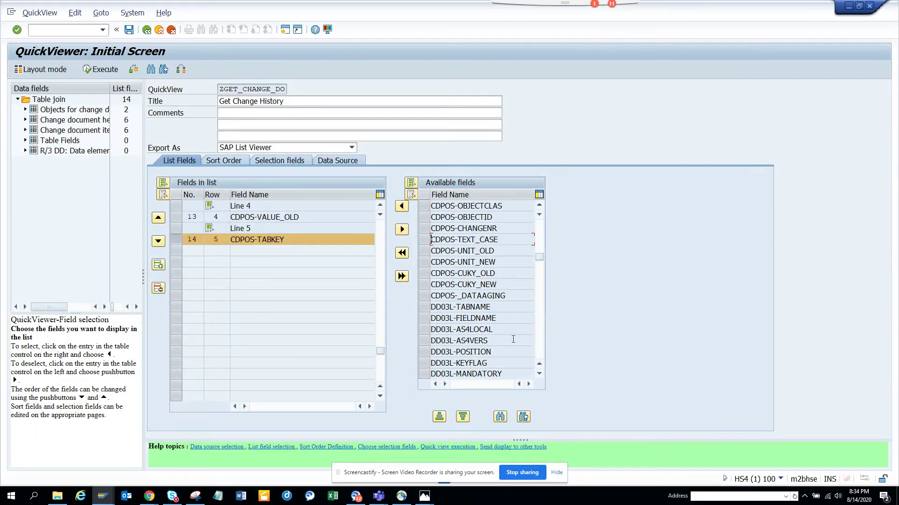
{"action": "scroll", "coordinate": [533, 343], "scroll_direction": "down", "scroll_amount": 10}
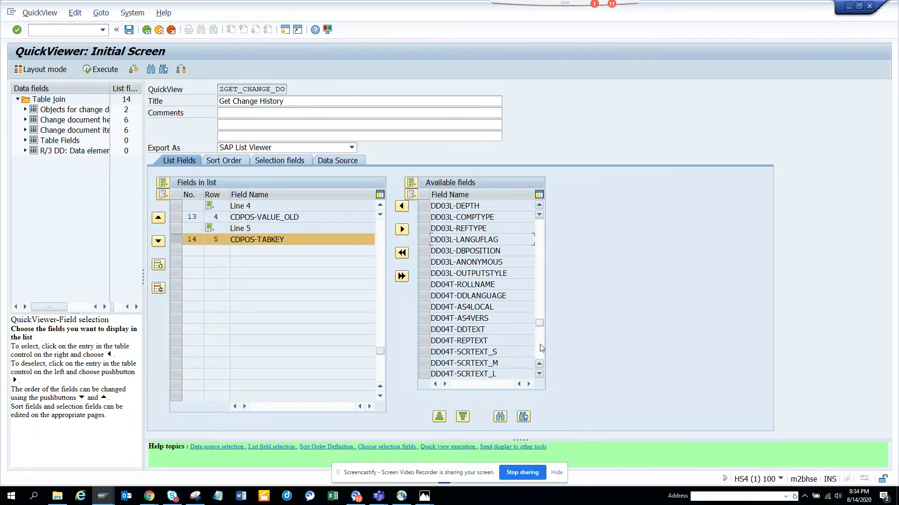
{"action": "left_click", "coordinate": [424, 329]}
{"action": "left_click", "coordinate": [425, 341], "text": "ctrl"}
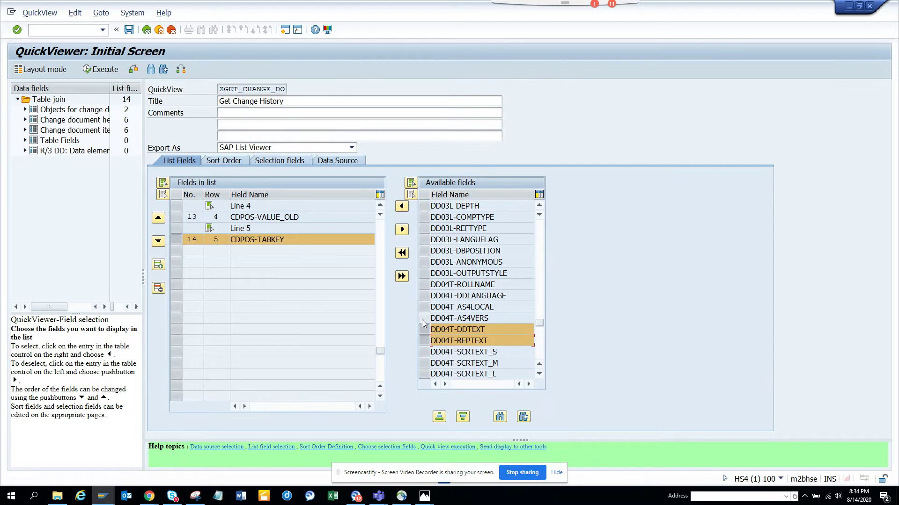
{"action": "left_click", "coordinate": [423, 300], "text": "ctrl"}
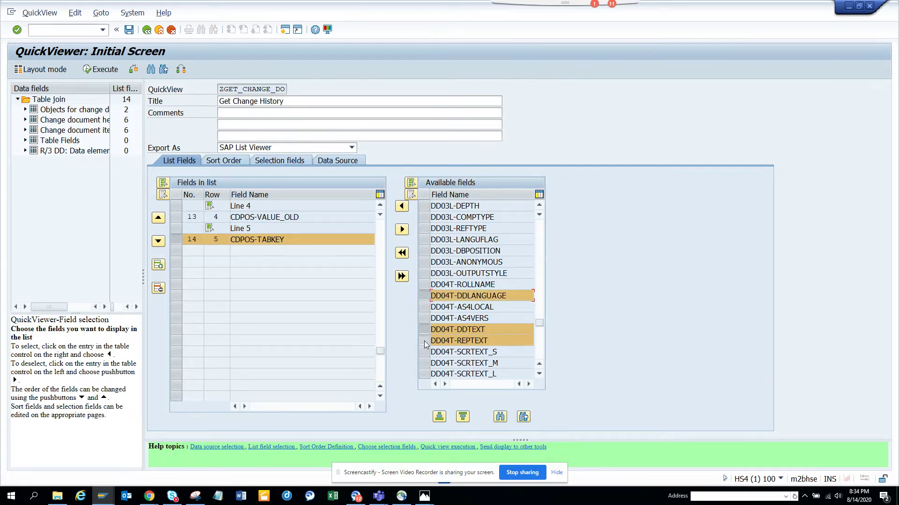
{"action": "left_click", "coordinate": [402, 206]}
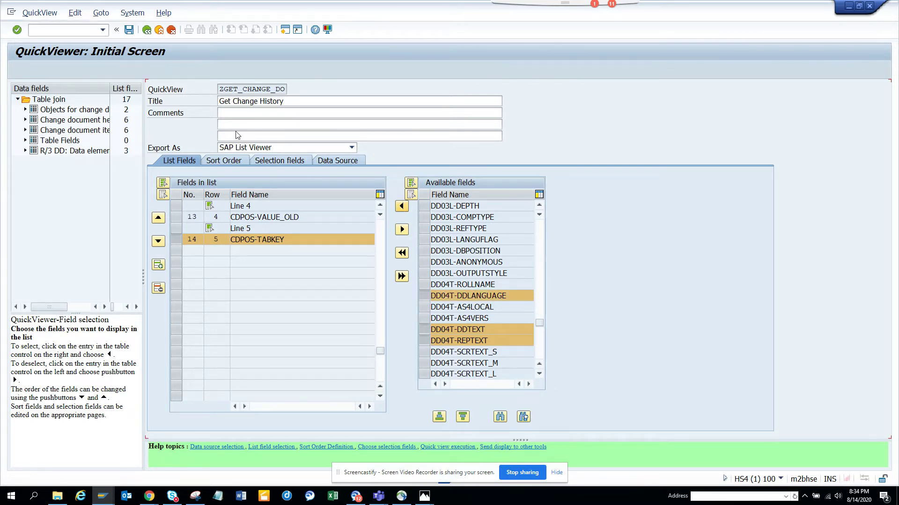
{"action": "left_click", "coordinate": [129, 30]}
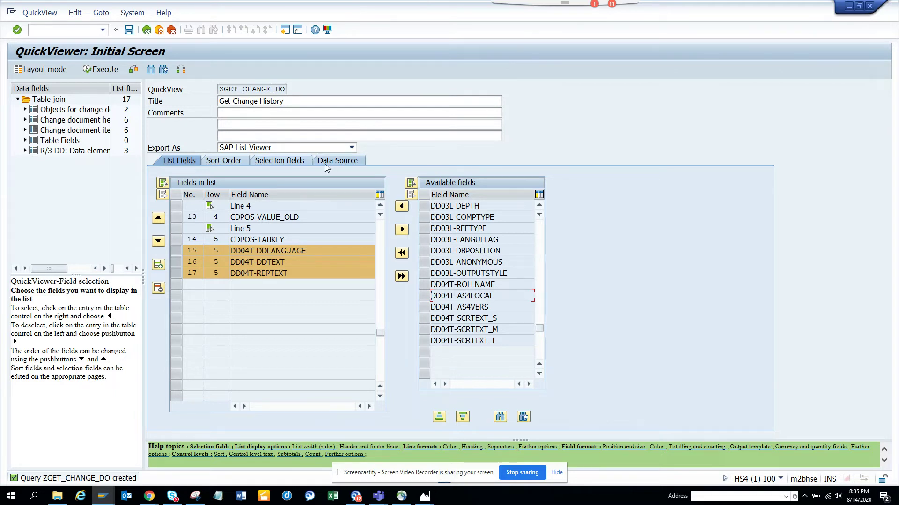
Execute the QuickView and enter einkbeleg as the object class on the selection screen
{"action": "left_click", "coordinate": [111, 71]}
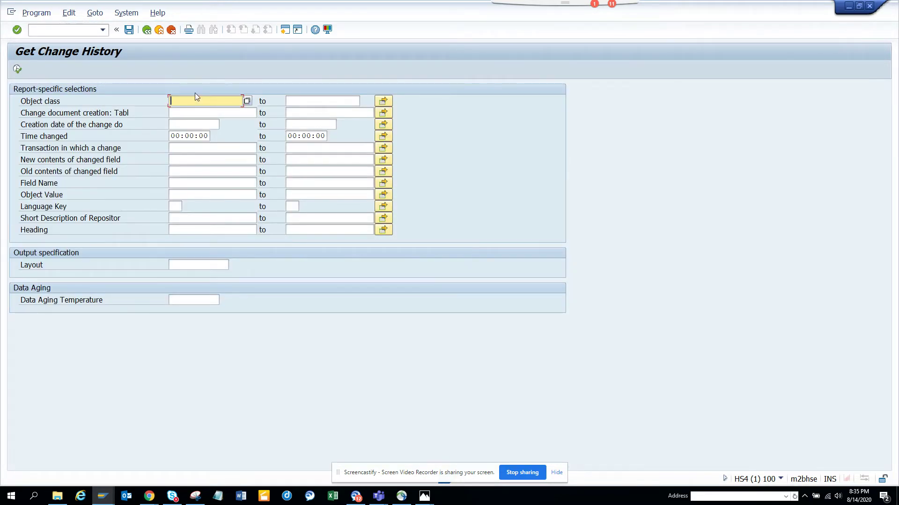
{"action": "type", "text": "einkbele"}
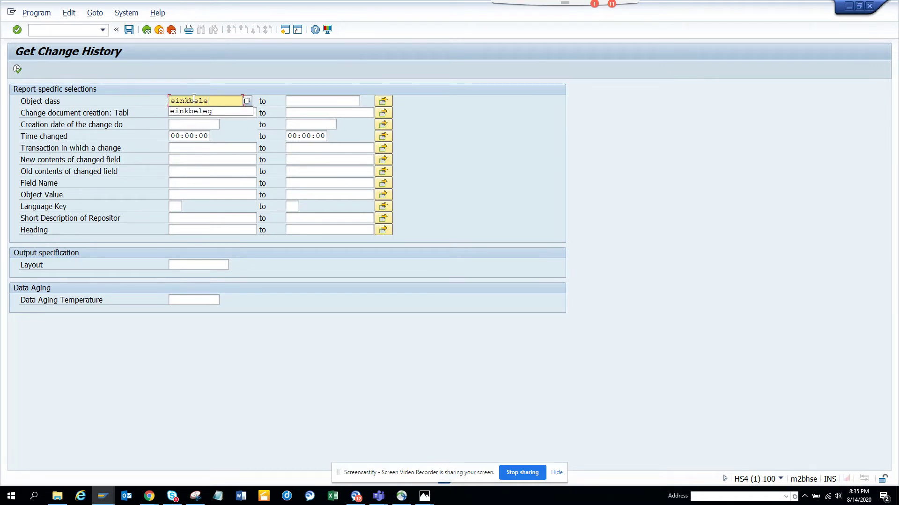
{"action": "left_click", "coordinate": [200, 110]}
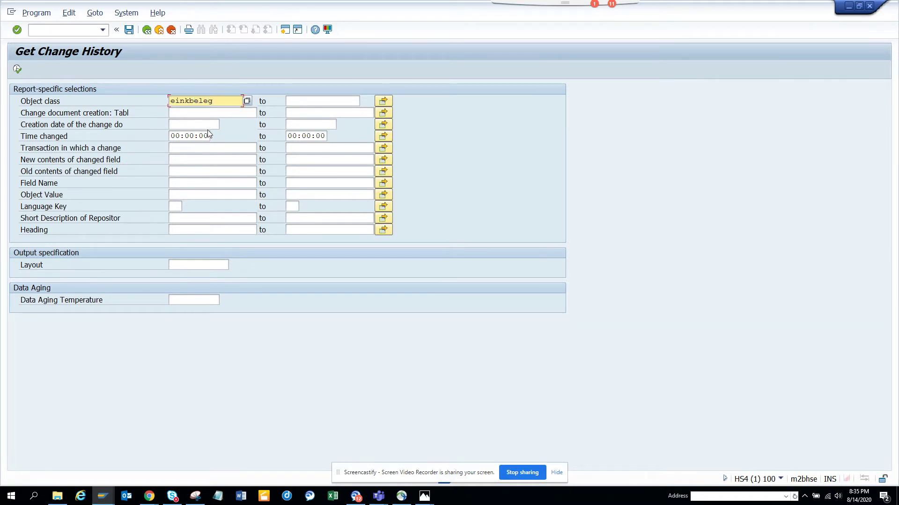
Set the change document creation date range from 08/01/2020 to 08/14/2020
{"action": "left_click", "coordinate": [214, 123]}
{"action": "left_click", "coordinate": [223, 124]}
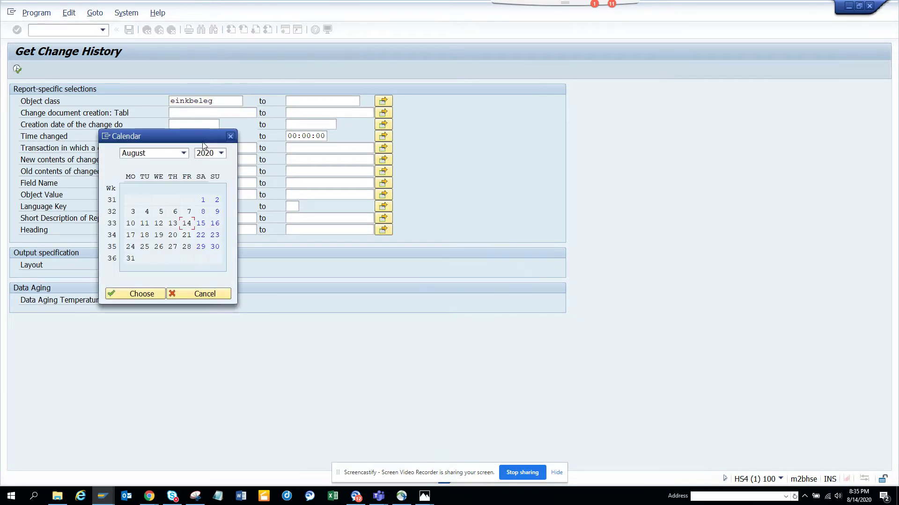
{"action": "left_click", "coordinate": [202, 199]}
{"action": "double_click", "coordinate": [202, 199]}
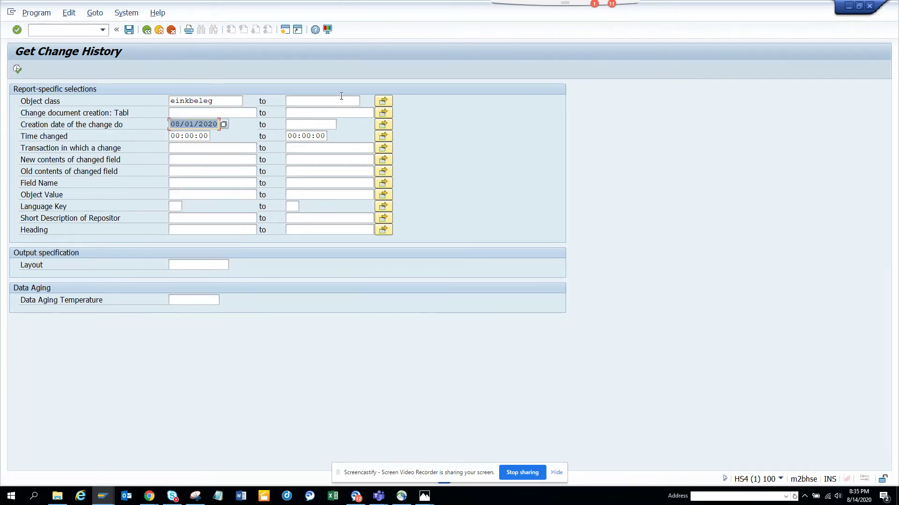
{"action": "left_click", "coordinate": [332, 126]}
{"action": "left_click", "coordinate": [340, 124]}
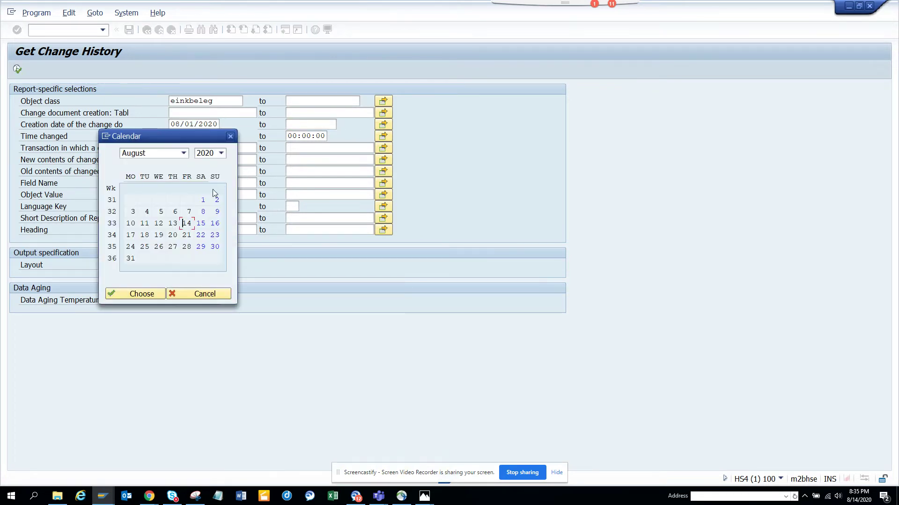
{"action": "double_click", "coordinate": [188, 224]}
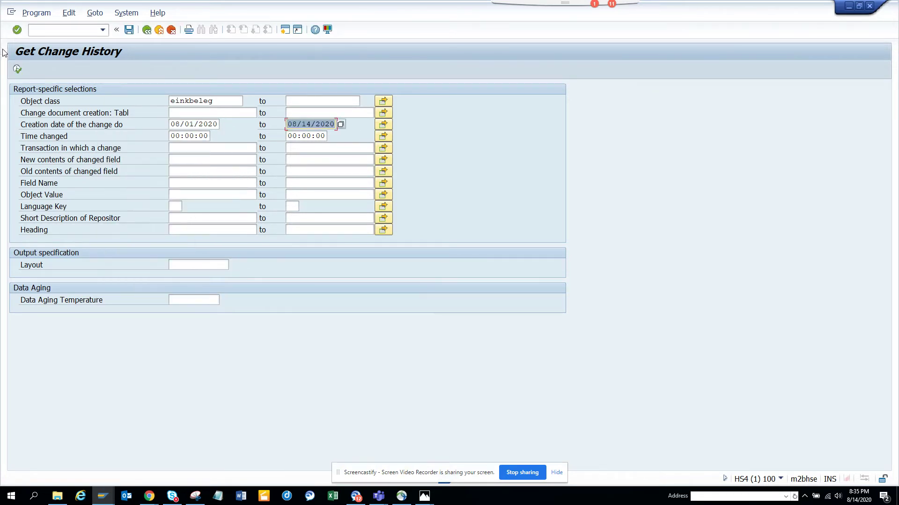
Run the report and look through the listed change records down to the end and back
{"action": "left_click", "coordinate": [17, 70]}
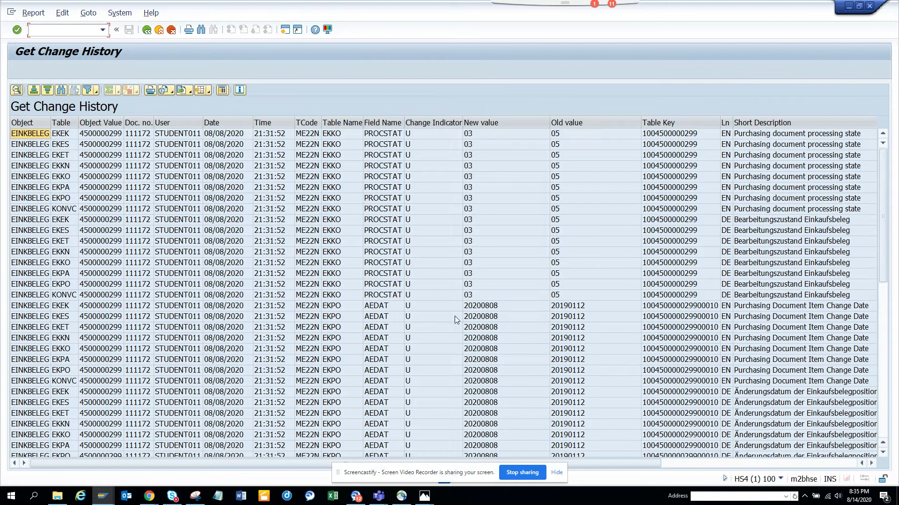
{"action": "left_click", "coordinate": [884, 401]}
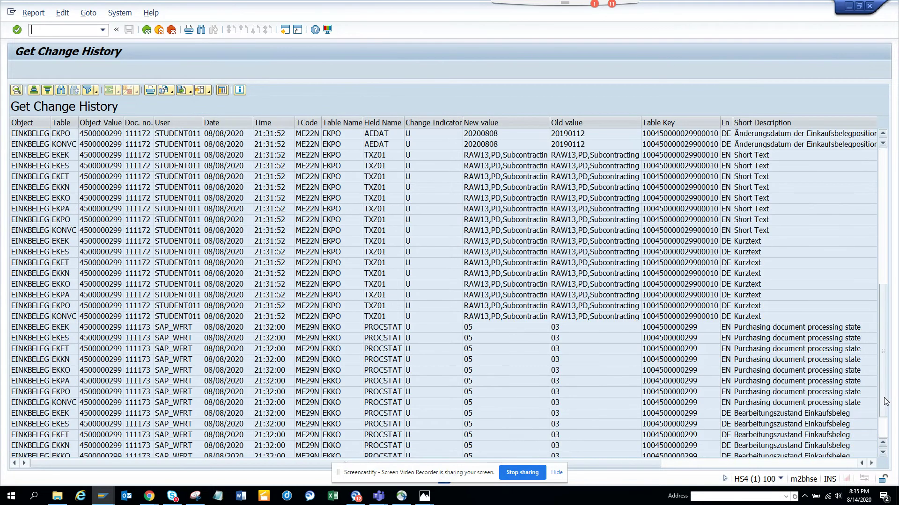
{"action": "left_click", "coordinate": [884, 427]}
{"action": "left_click_drag", "start_coordinate": [883, 426], "coordinate": [871, 178]}
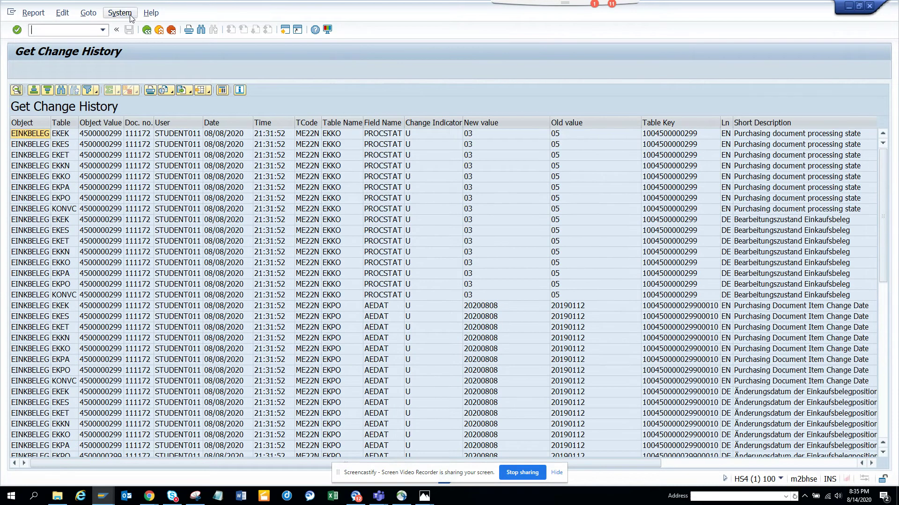
Return to the selection screen, set the start of the creation date range to 07/01/2020 and rerun the report
{"action": "left_click", "coordinate": [147, 30]}
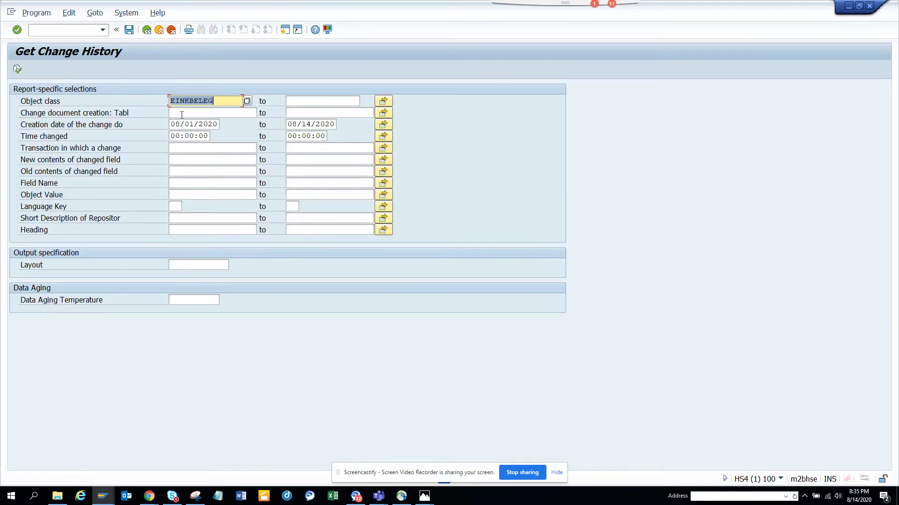
{"action": "left_click", "coordinate": [179, 124]}
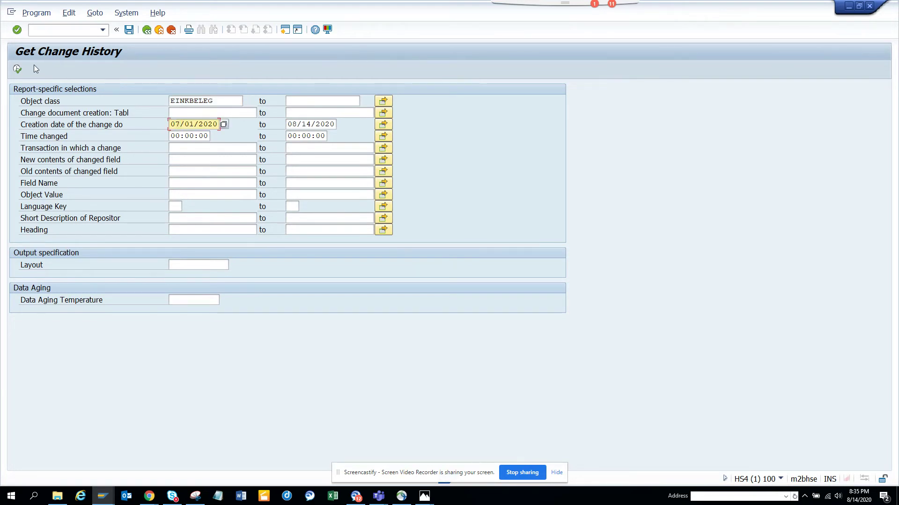
{"action": "left_click", "coordinate": [18, 69]}
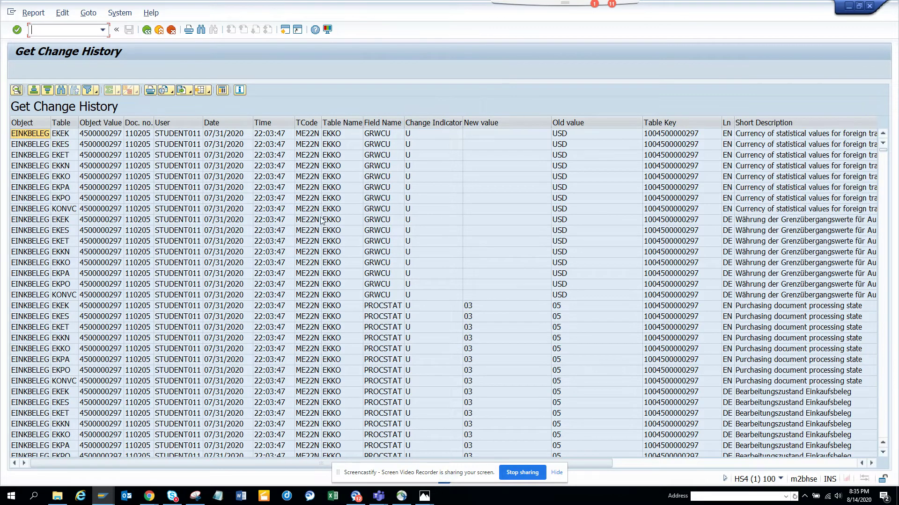
Restrict the selection to field name NETPR, rerun the report and examine a net price change record
{"action": "left_click", "coordinate": [146, 31]}
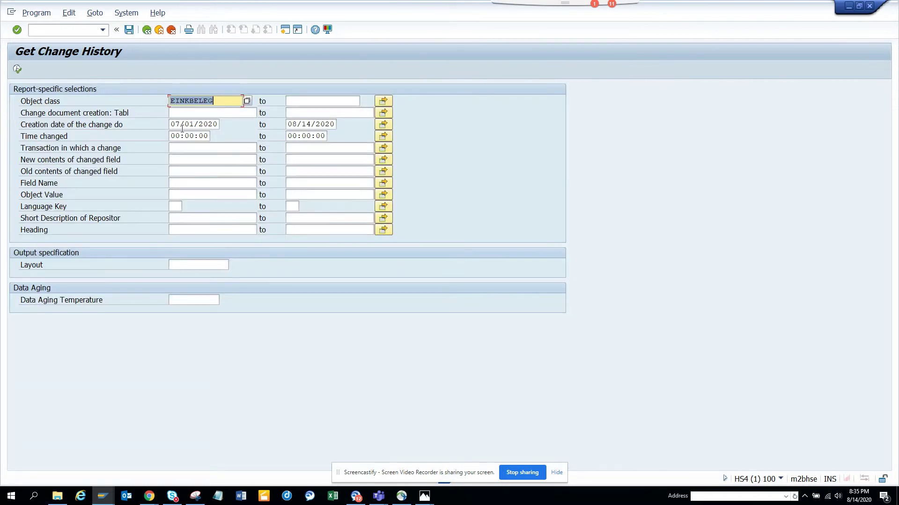
{"action": "left_click", "coordinate": [188, 182]}
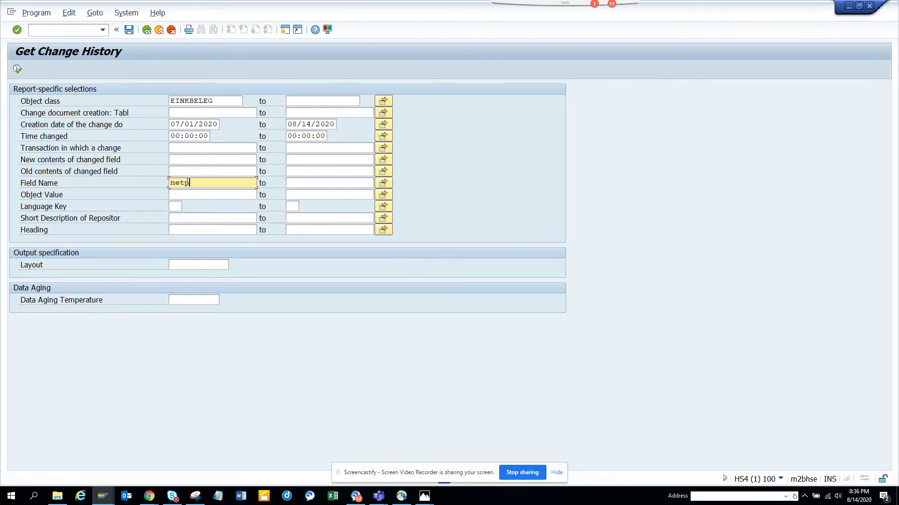
{"action": "left_click", "coordinate": [18, 69]}
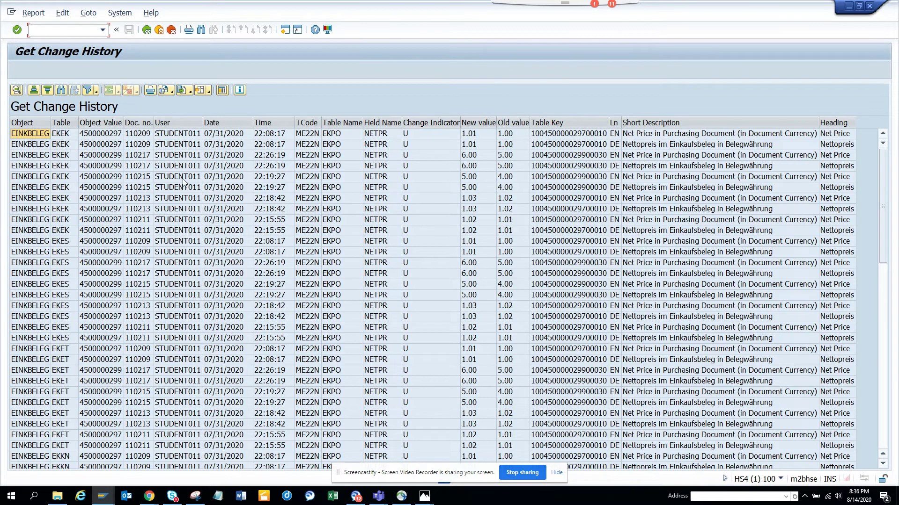
{"action": "left_click", "coordinate": [690, 241]}
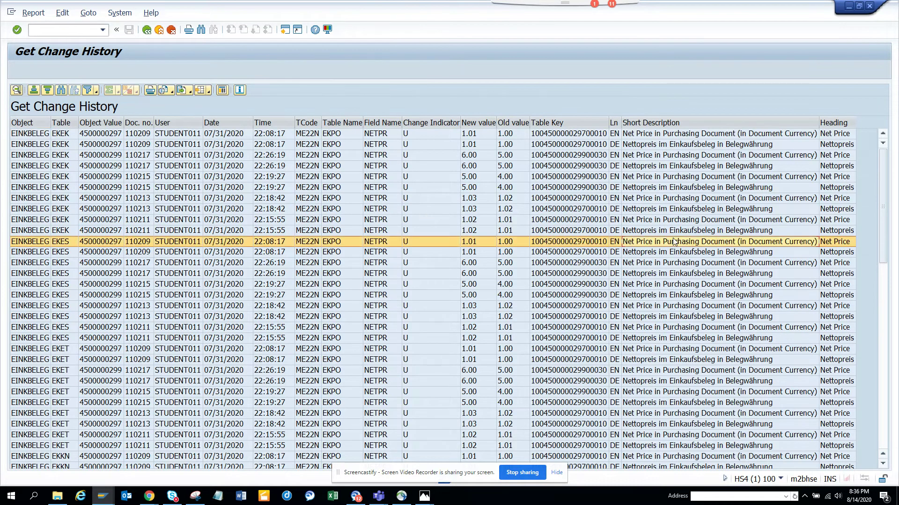
Limit the selection to language key EN, rerun the report and return to the selection screen
{"action": "left_click", "coordinate": [147, 29]}
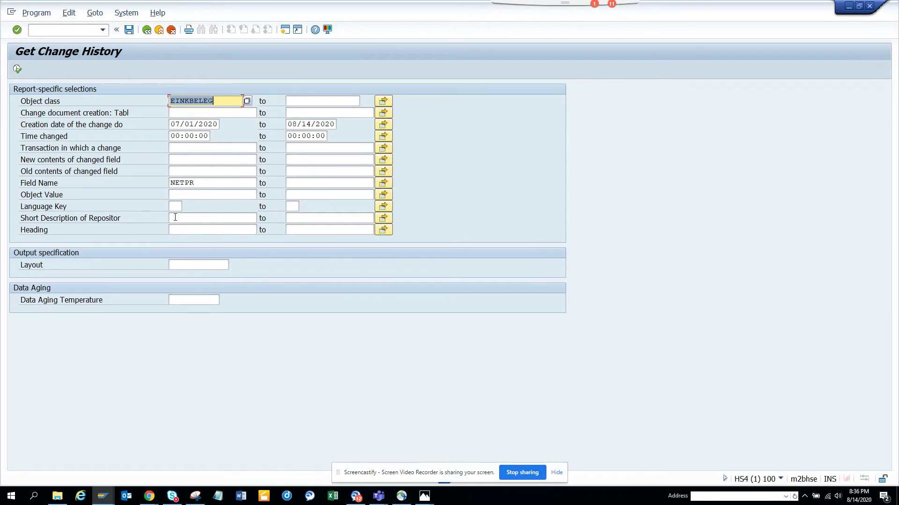
{"action": "left_click", "coordinate": [174, 207]}
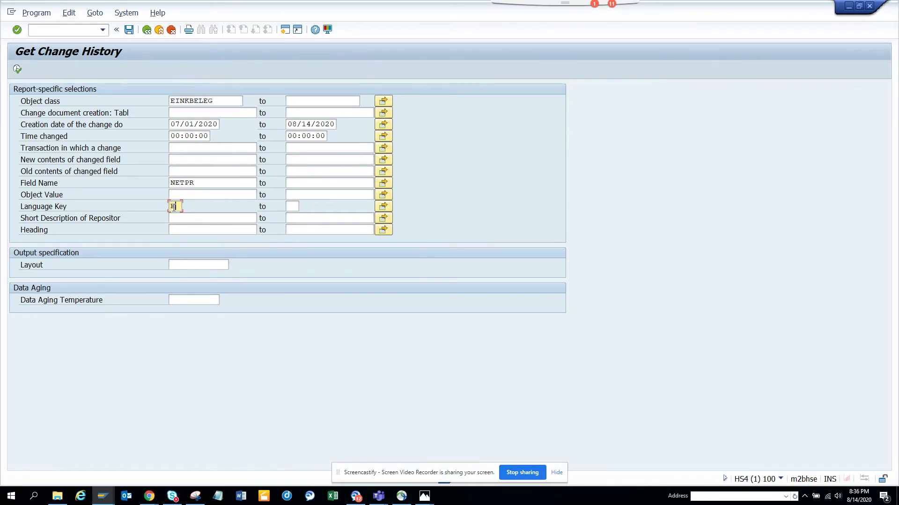
{"action": "left_click", "coordinate": [19, 71]}
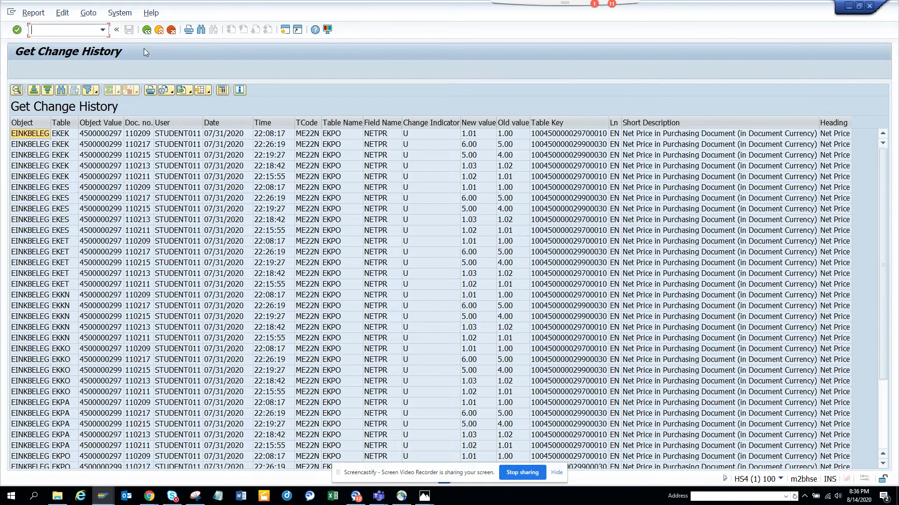
{"action": "left_click", "coordinate": [147, 31]}
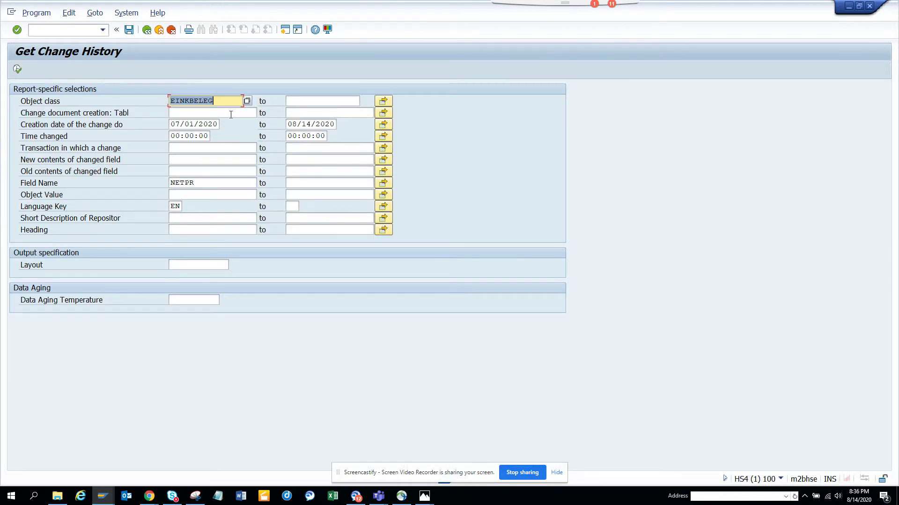
Set the object class to ORDER, clear the field name filter and run the report
{"action": "type", "text": "o"}
{"action": "key", "text": "Down"}
{"action": "key", "text": "Down"}
{"action": "key", "text": "Down"}
{"action": "key", "text": "Down"}
{"action": "key", "text": "Down"}
{"action": "key", "text": "Down"}
{"action": "key", "text": "Down"}
{"action": "key", "text": "Delete"}
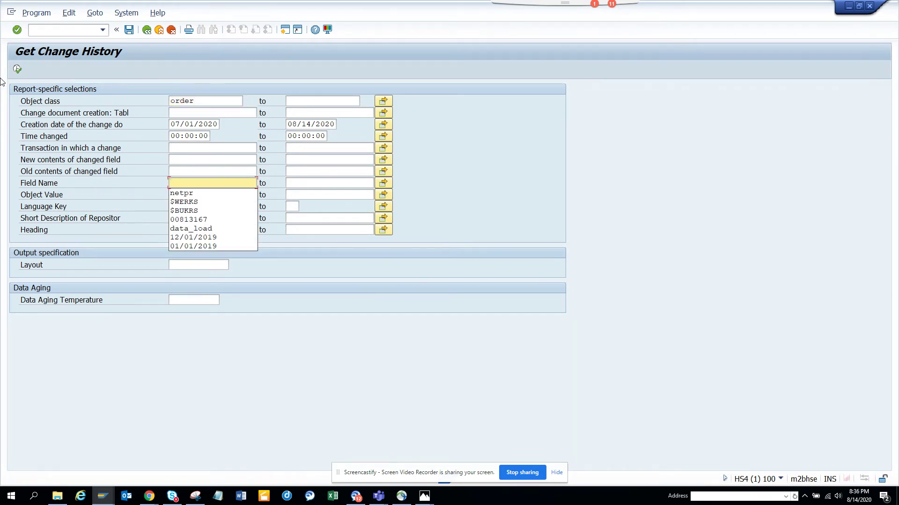
{"action": "left_click", "coordinate": [17, 70]}
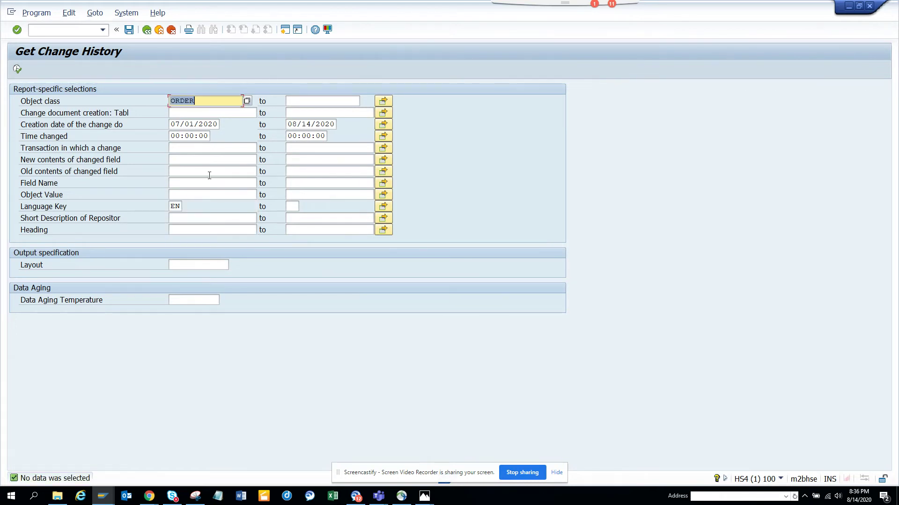
Set the start of the creation date range to 02/01/2020, rerun the report and return to the selection screen
{"action": "left_click", "coordinate": [184, 123]}
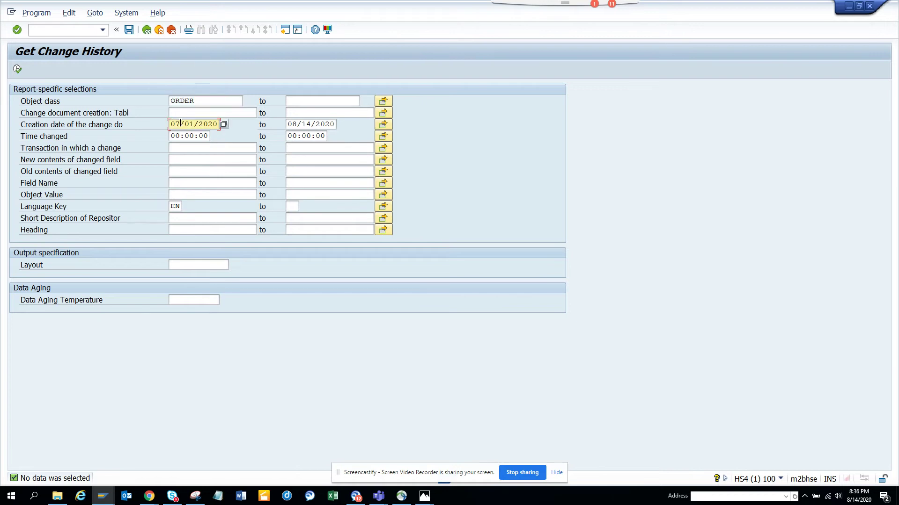
{"action": "type", "text": "2"}
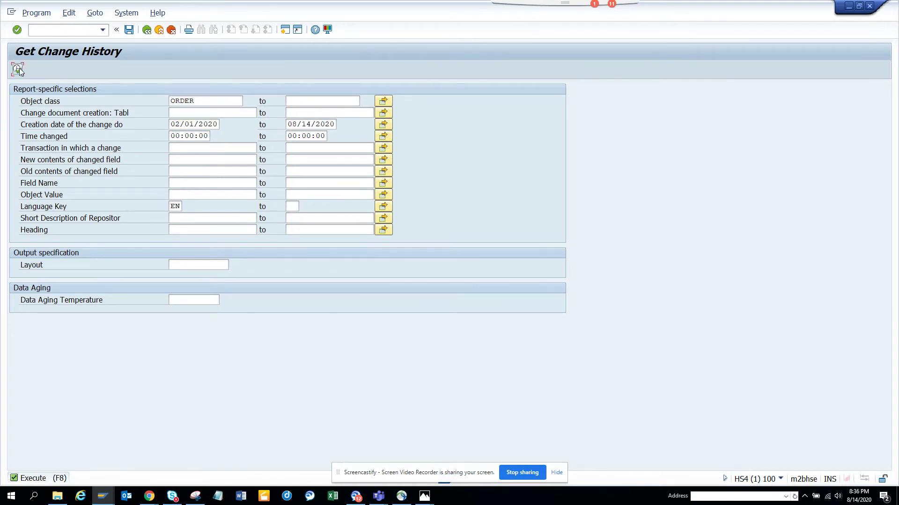
{"action": "left_click", "coordinate": [17, 68]}
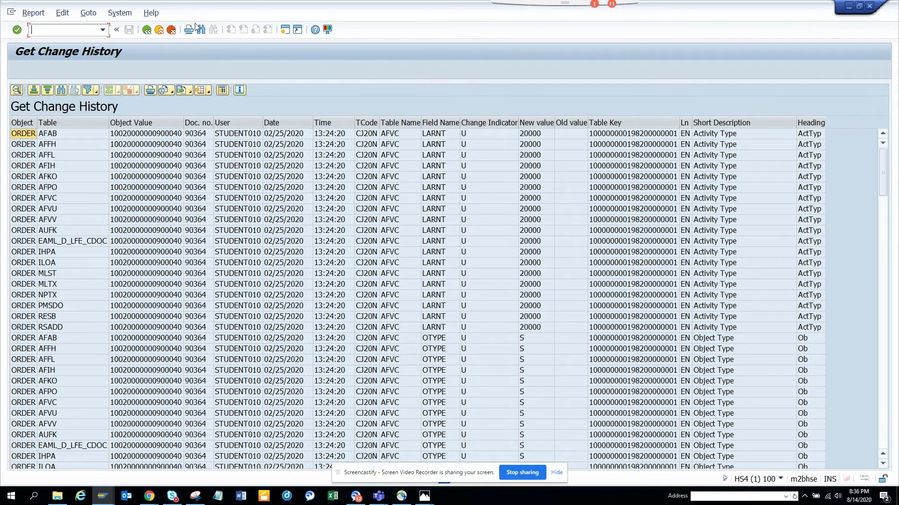
{"action": "left_click", "coordinate": [147, 30]}
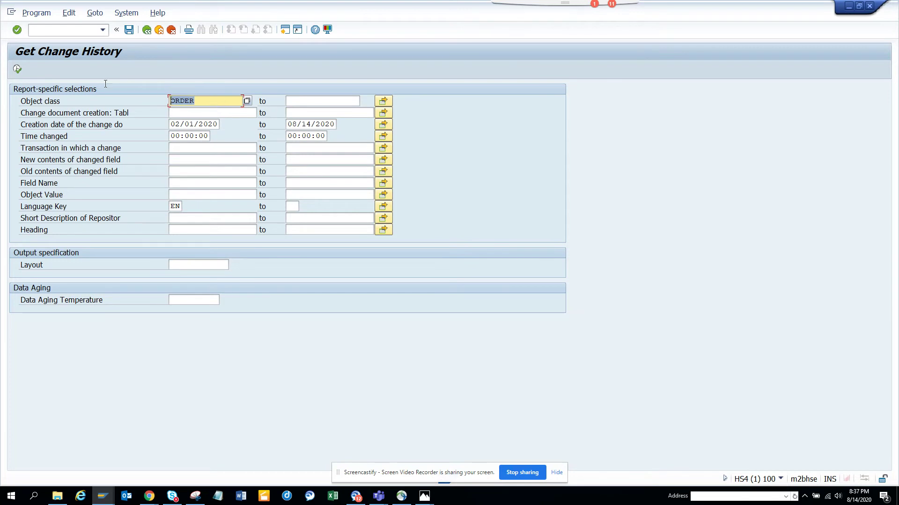
{"action": "left_click", "coordinate": [284, 30]}
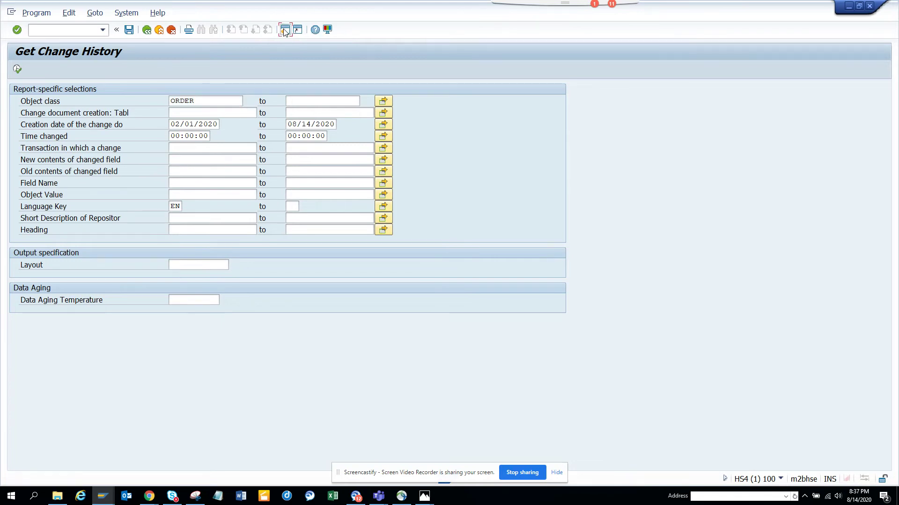
{"action": "key", "text": "alt+Tab"}
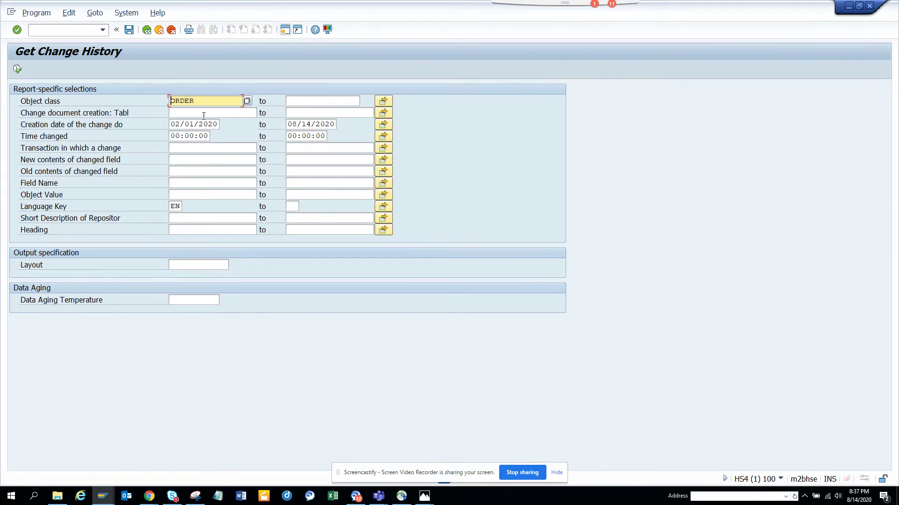
Open the list of possible object classes and search it for "business"
{"action": "left_click", "coordinate": [247, 100]}
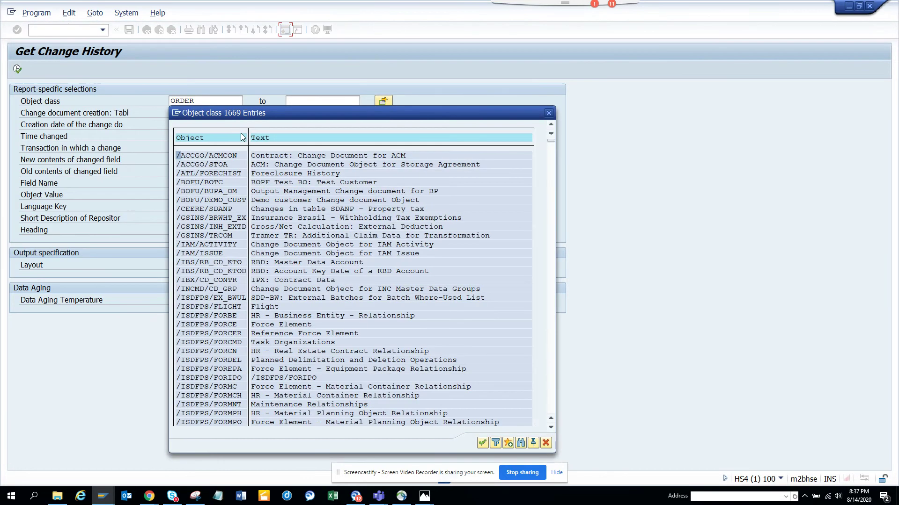
{"action": "left_click", "coordinate": [523, 443]}
{"action": "type", "text": "business"}
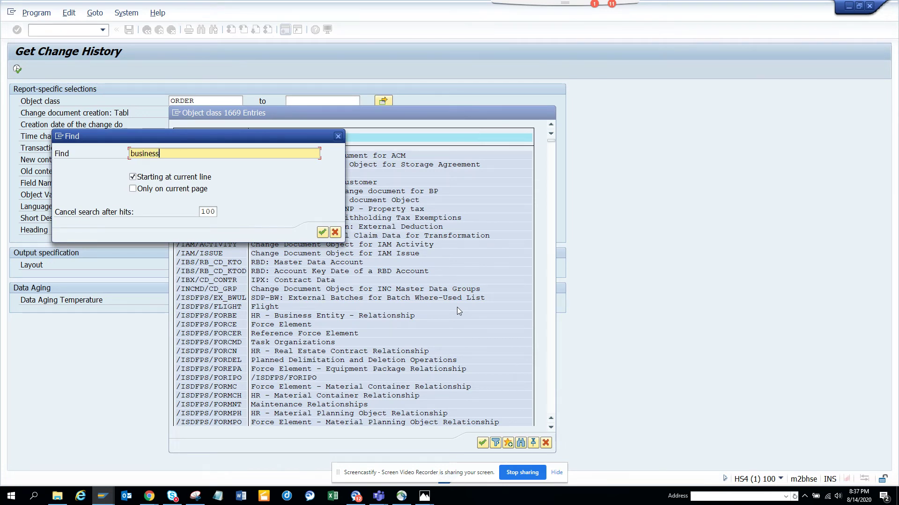
{"action": "key", "text": "Return"}
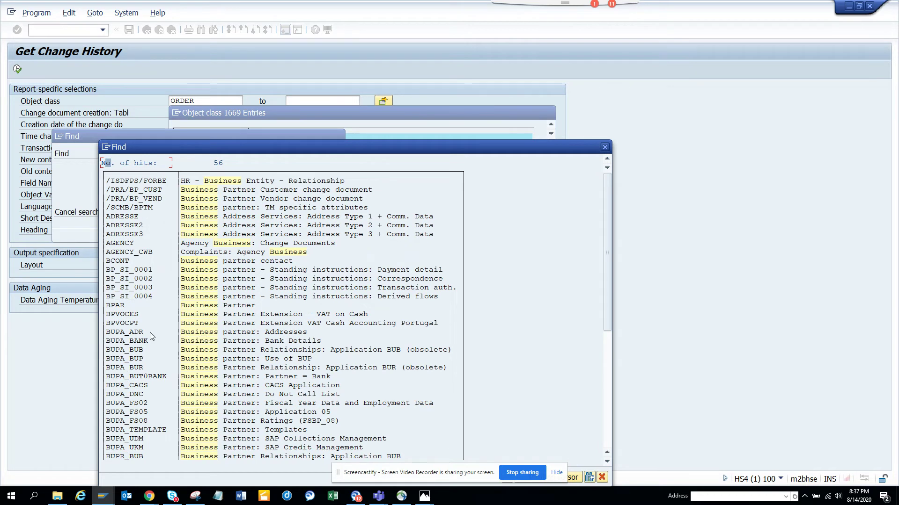
Copy BUPA_BANK from the search hits into the object class selection and run the report
{"action": "left_click", "coordinate": [136, 341]}
{"action": "left_click_drag", "start_coordinate": [105, 339], "coordinate": [155, 344]}
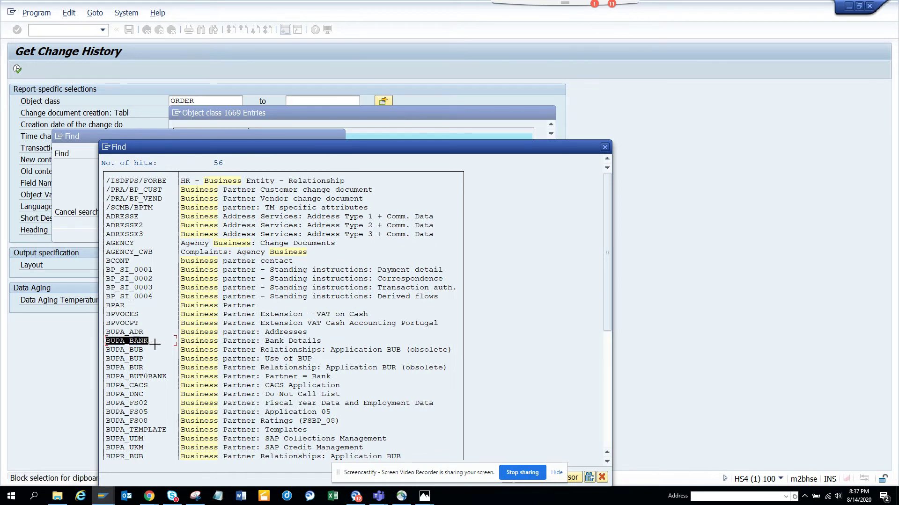
{"action": "key", "text": "ctrl+c"}
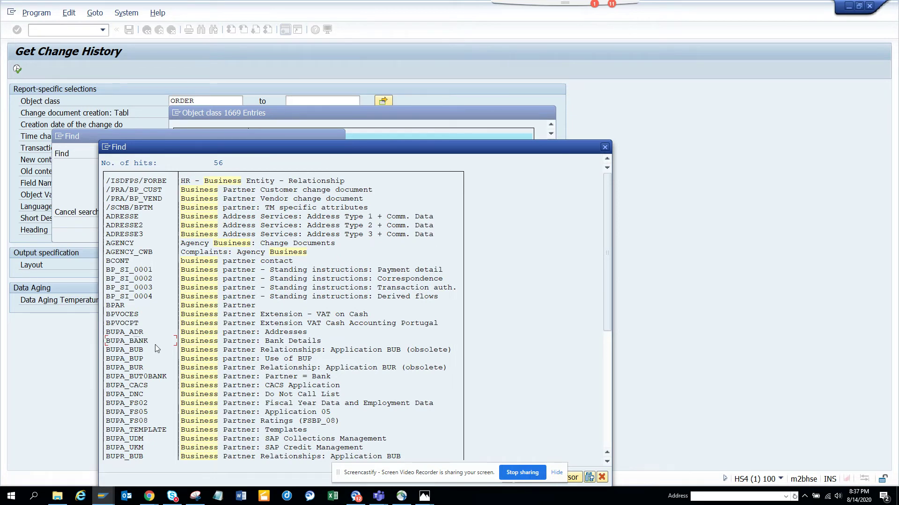
{"action": "left_click", "coordinate": [604, 146]}
{"action": "left_click", "coordinate": [338, 136]}
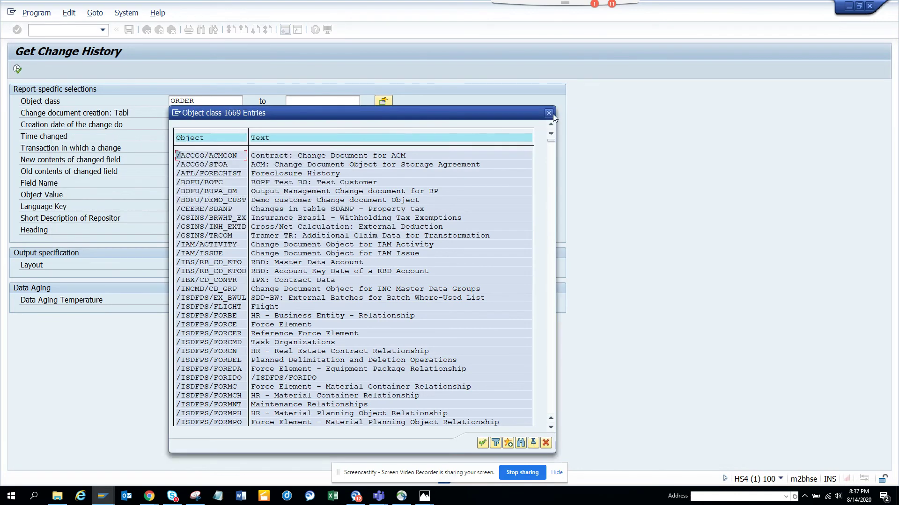
{"action": "left_click", "coordinate": [548, 113]}
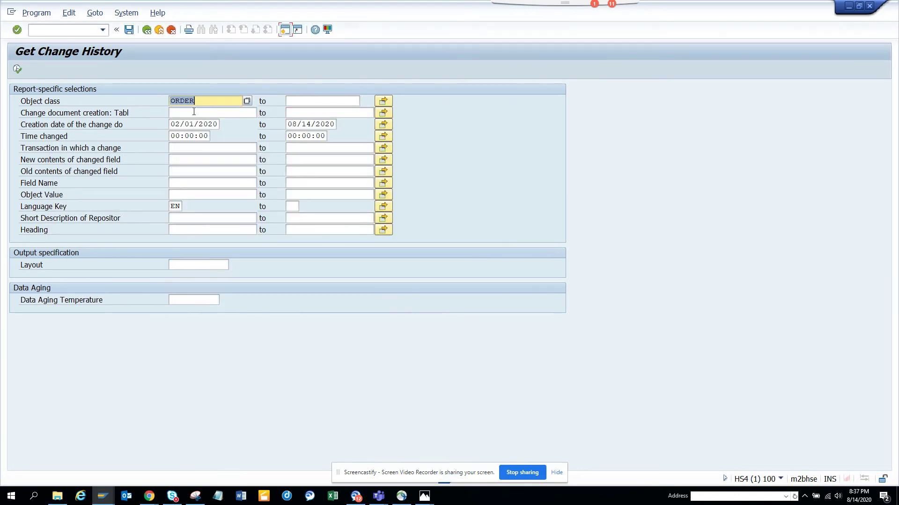
{"action": "key", "text": "ctrl+v"}
{"action": "left_click", "coordinate": [17, 70]}
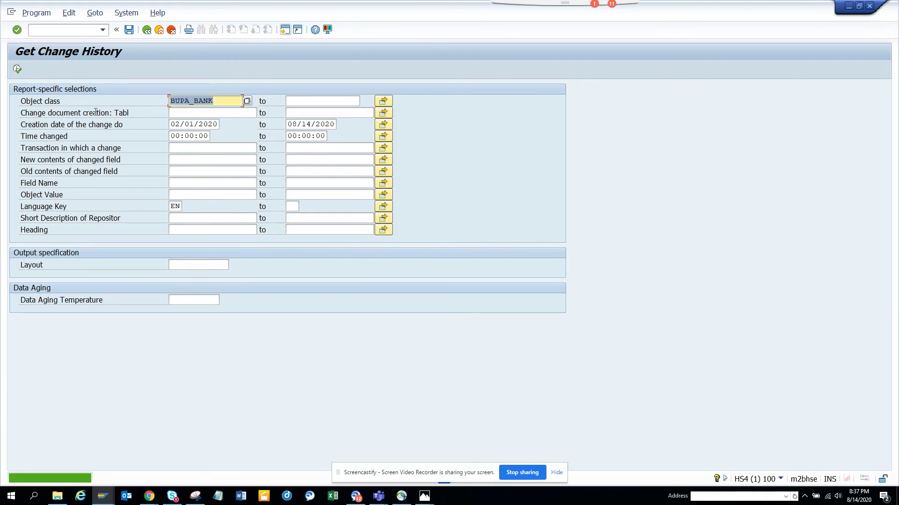
Broaden the object class to BUPA*, rerun the report and return to the selection screen
{"action": "left_click_drag", "start_coordinate": [219, 101], "coordinate": [189, 102]}
{"action": "type", "text": "*"}
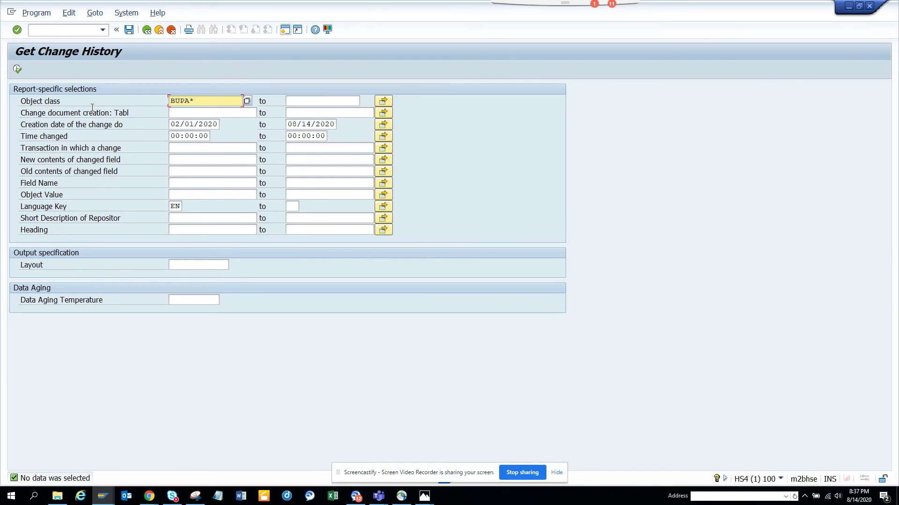
{"action": "left_click", "coordinate": [17, 69]}
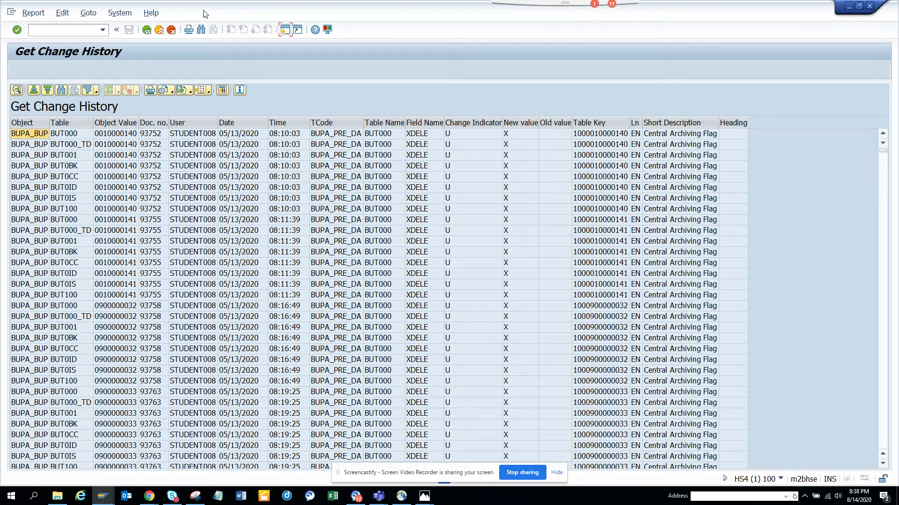
{"action": "left_click", "coordinate": [147, 30]}
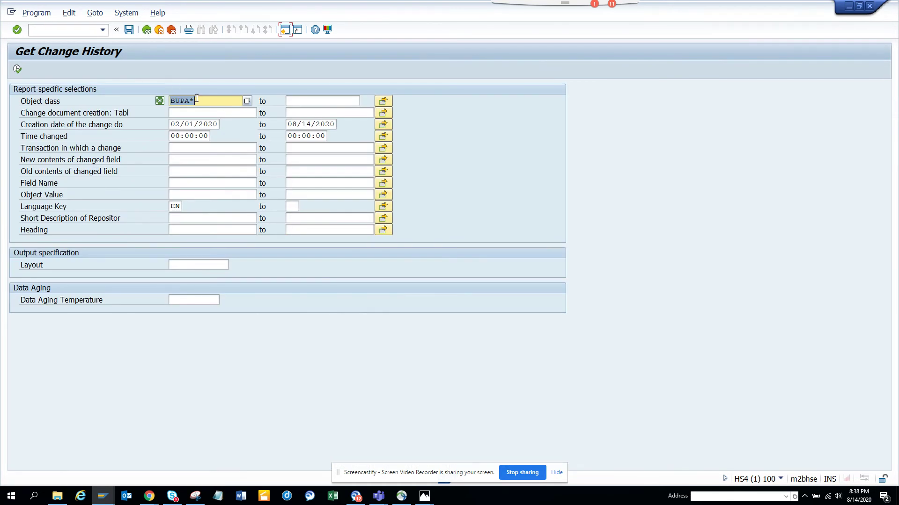
Set the object class to KRED, run the report and return to the selection screen
{"action": "type", "text": "kred"}
{"action": "left_click", "coordinate": [17, 69]}
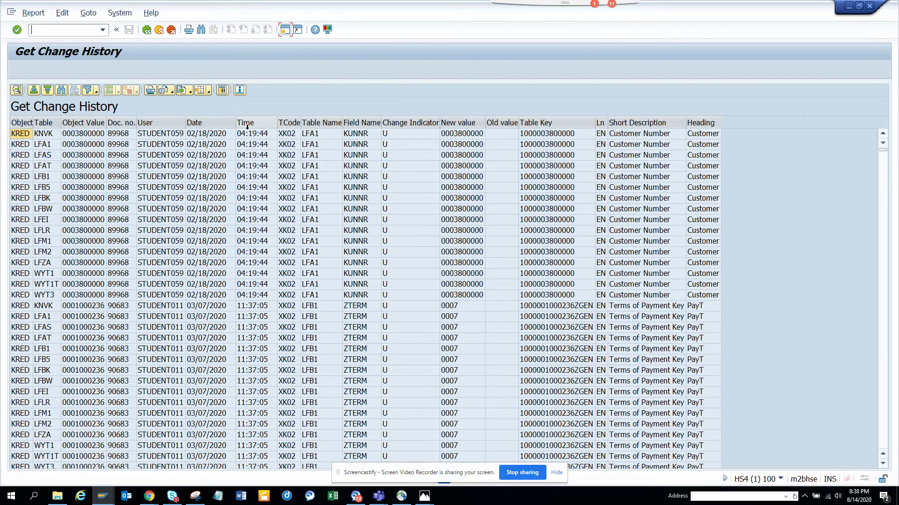
{"action": "left_click", "coordinate": [147, 30]}
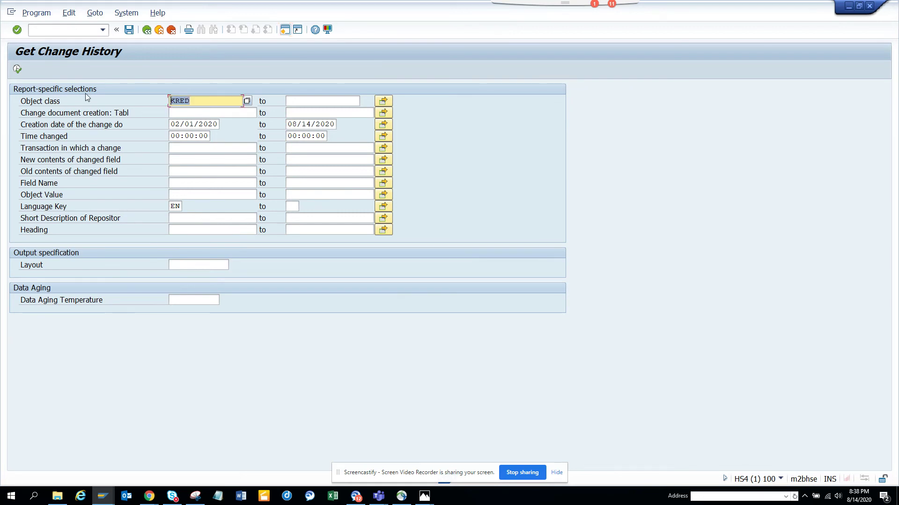
Clear the object class, restrict the selection to table BSEG, run the report and return to the selection screen
{"action": "key", "text": "BackSpace"}
{"action": "key", "text": "Escape"}
{"action": "left_click", "coordinate": [205, 110]}
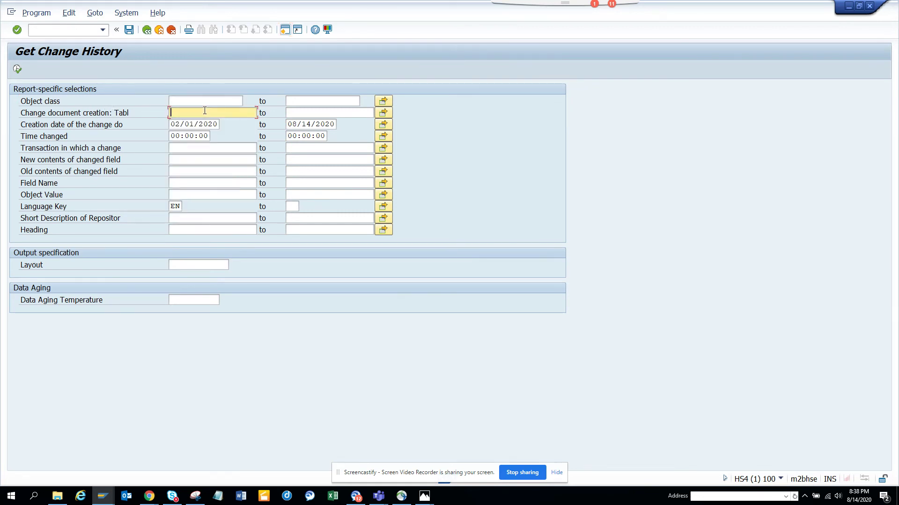
{"action": "type", "text": "bseg"}
{"action": "left_click", "coordinate": [21, 71]}
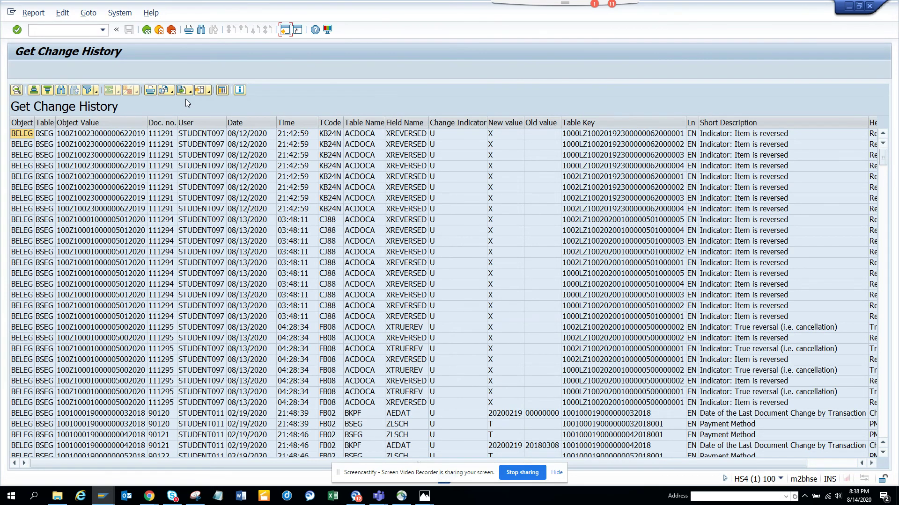
{"action": "left_click", "coordinate": [147, 30]}
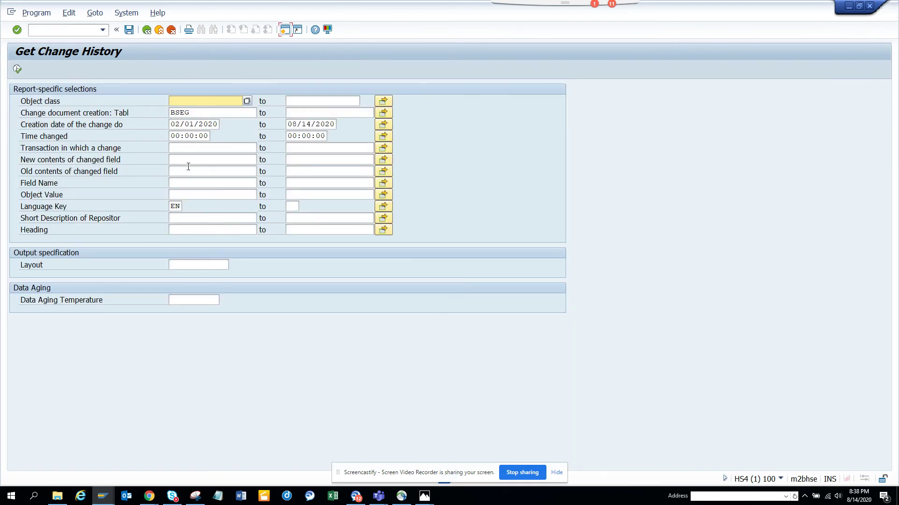
Restrict the BSEG selection to field name DMBTR and run the report
{"action": "left_click", "coordinate": [196, 182]}
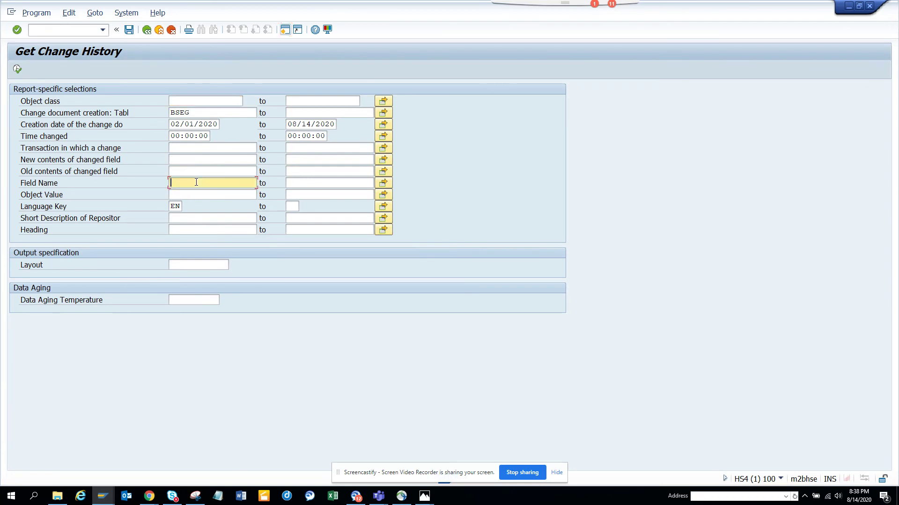
{"action": "type", "text": "dmbtr"}
{"action": "left_click", "coordinate": [17, 69]}
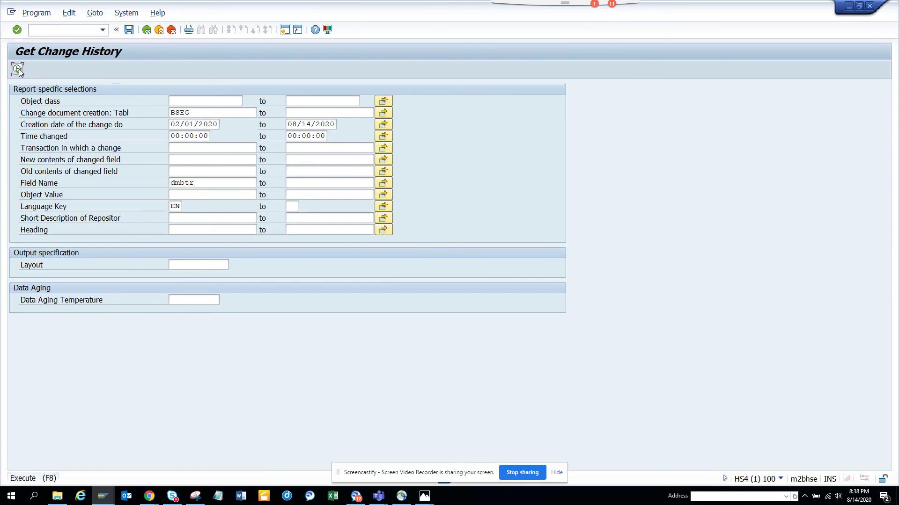
Change the field name filter to ZLSPR and rerun the report for table BSEG
{"action": "double_click", "coordinate": [221, 184]}
{"action": "type", "text": "zlspr"}
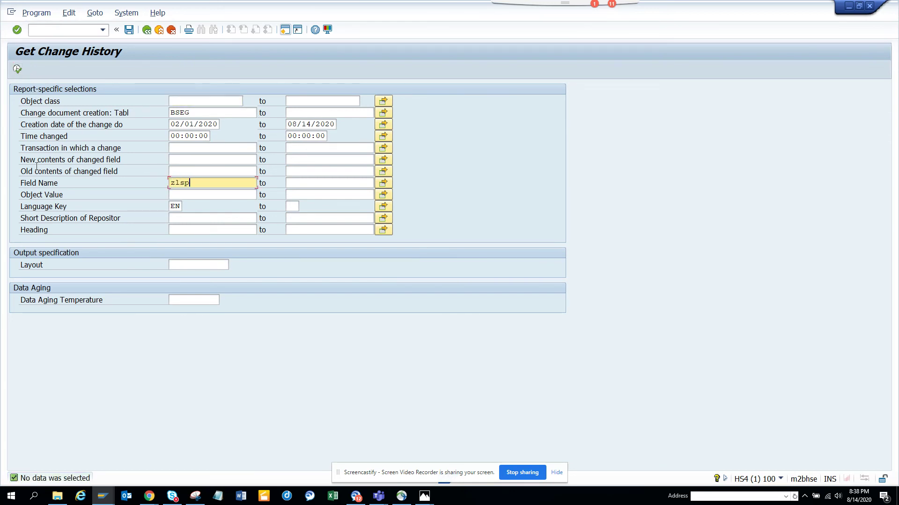
{"action": "left_click", "coordinate": [17, 69]}
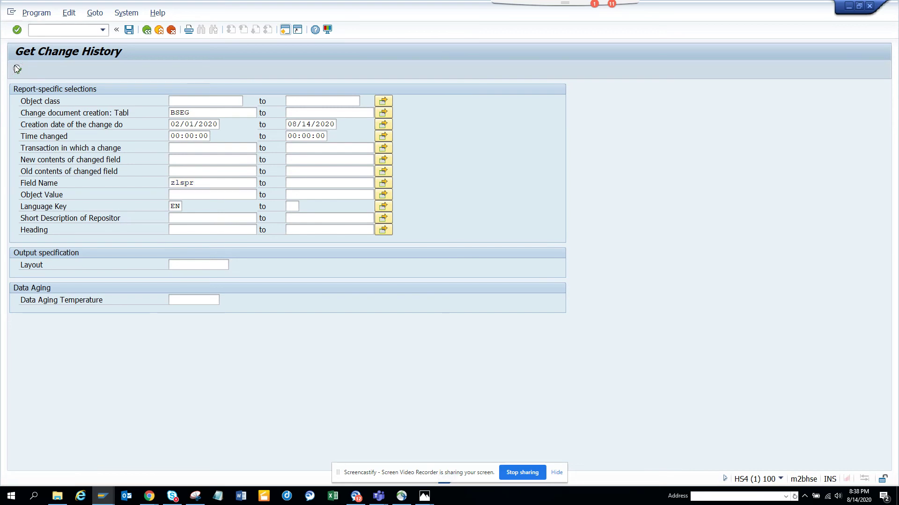